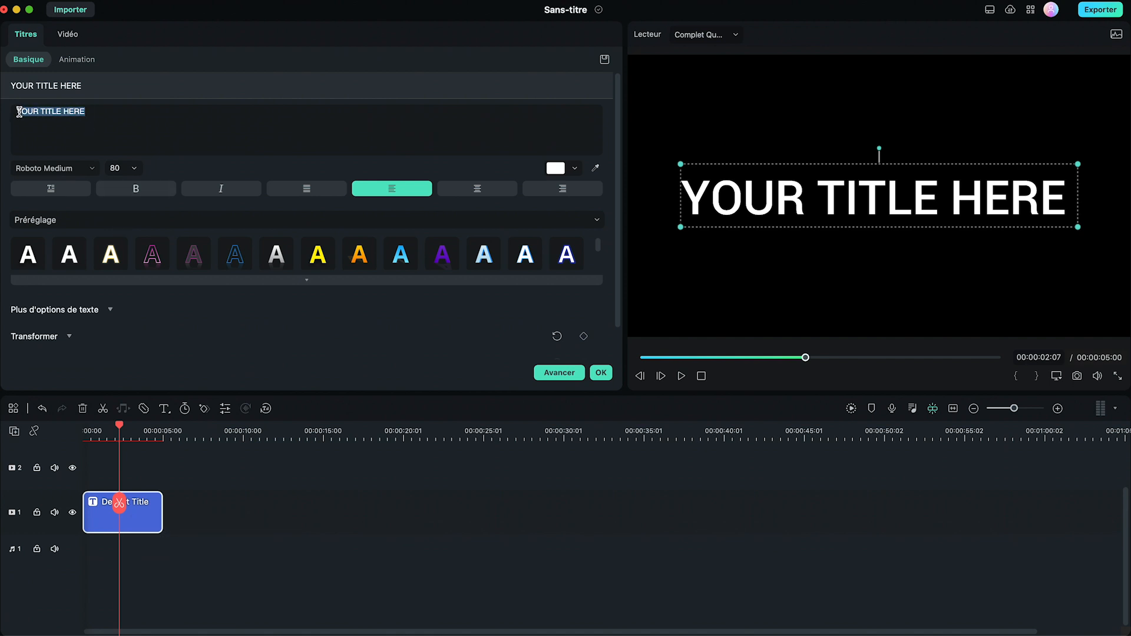
Step: Replace the default title's text with FRANCE and set its font to Impact
triple_click(51, 113)
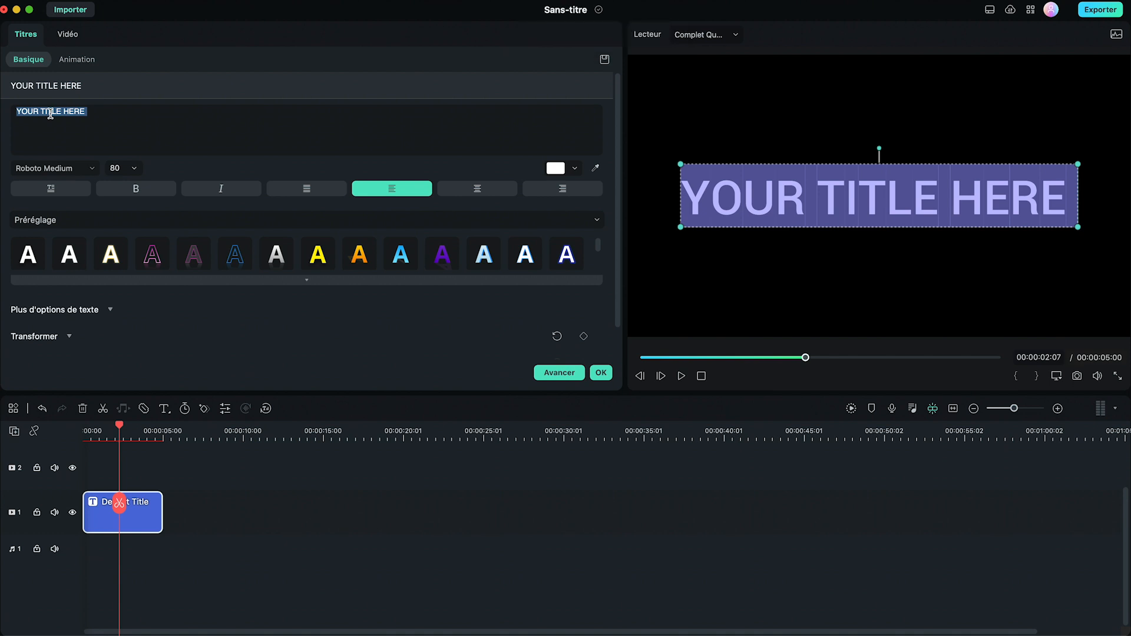
text(FRANCE)
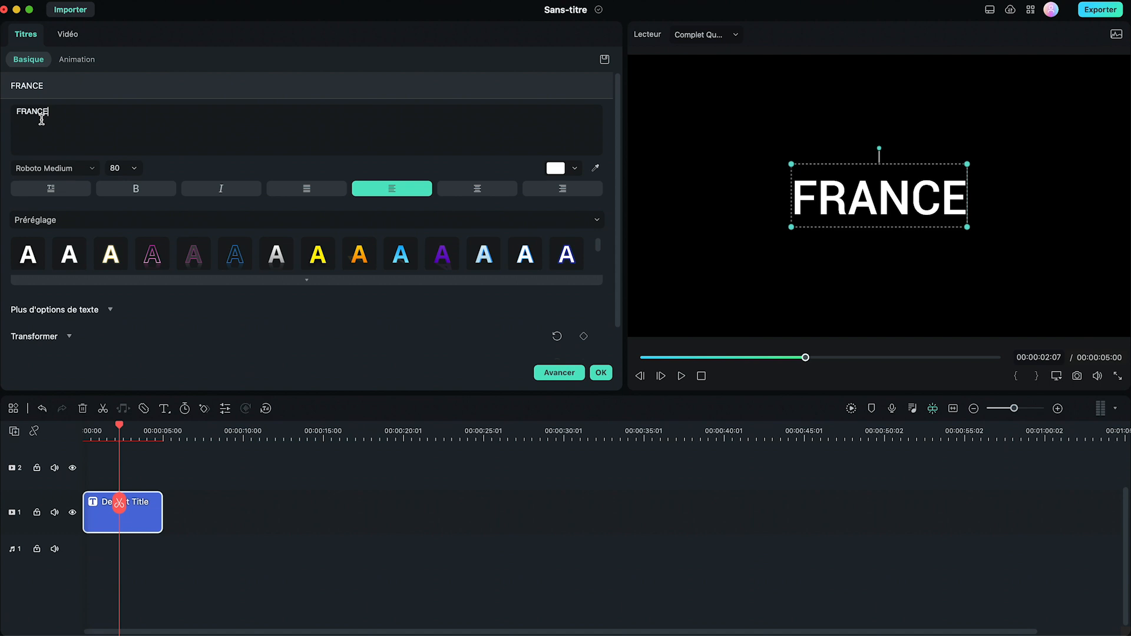
click(89, 169)
click(60, 172)
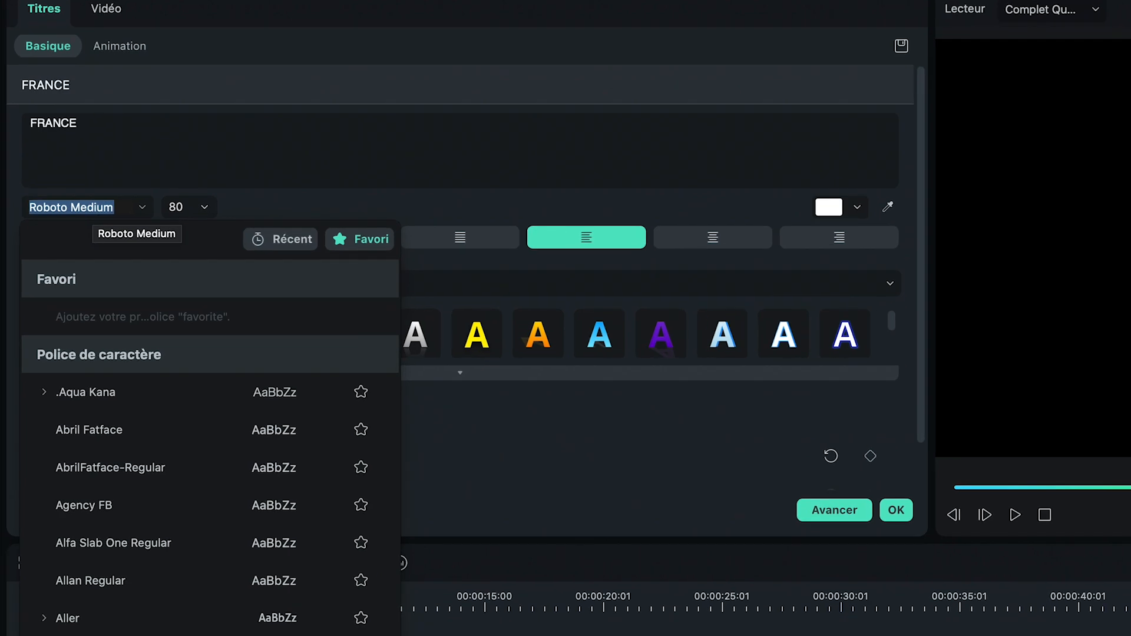
text(impac)
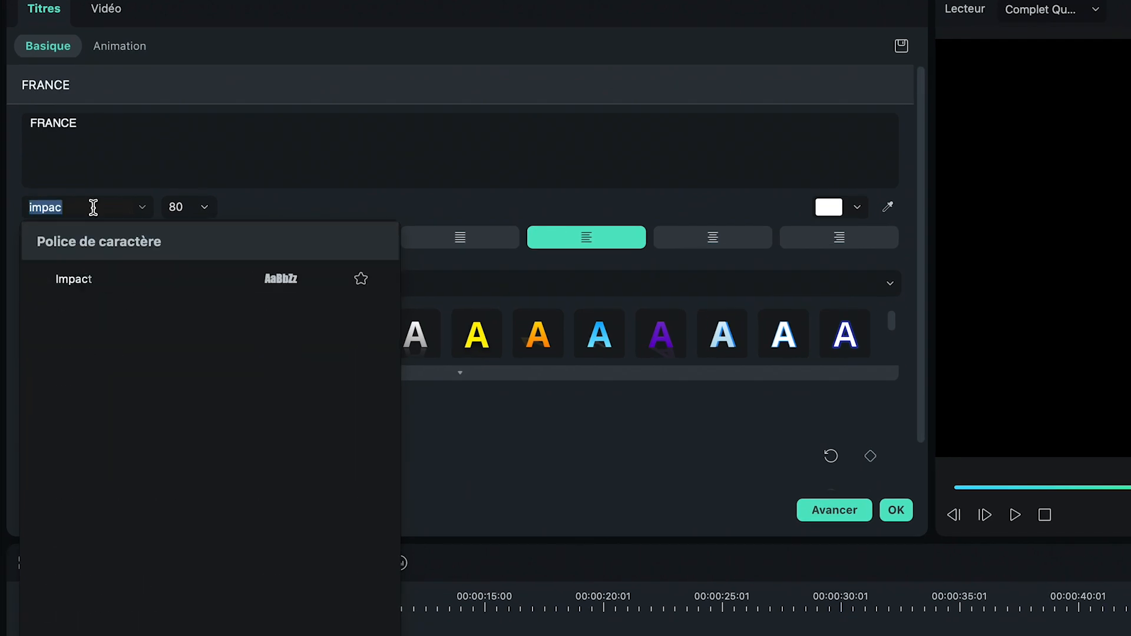
click(80, 281)
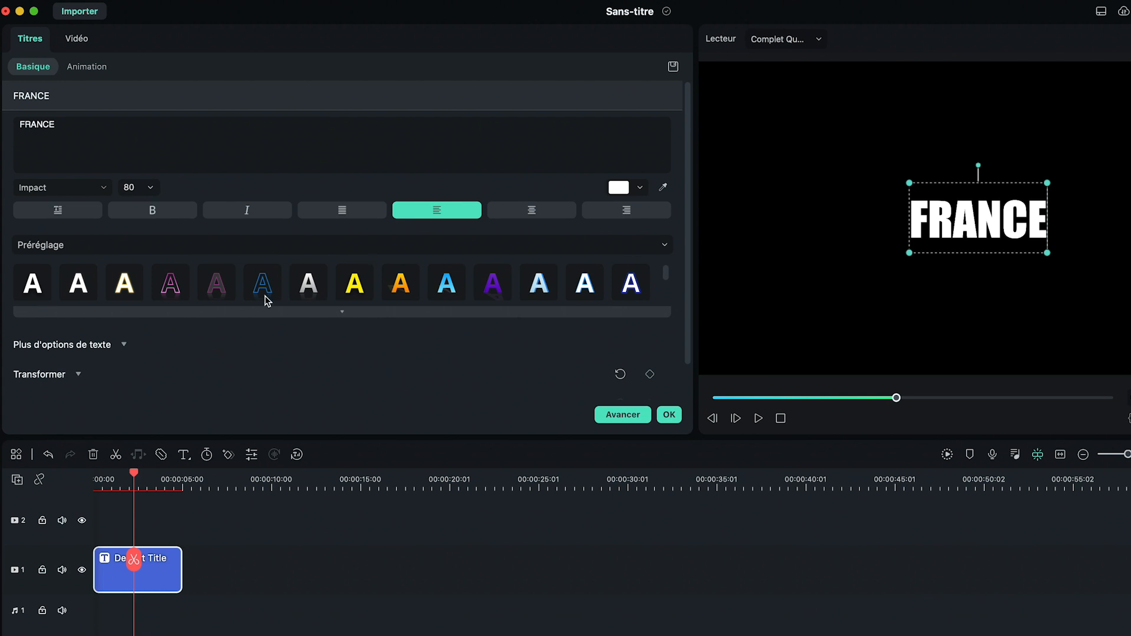
Step: Set the FRANCE title's font size to 280 and confirm the title settings
click(150, 190)
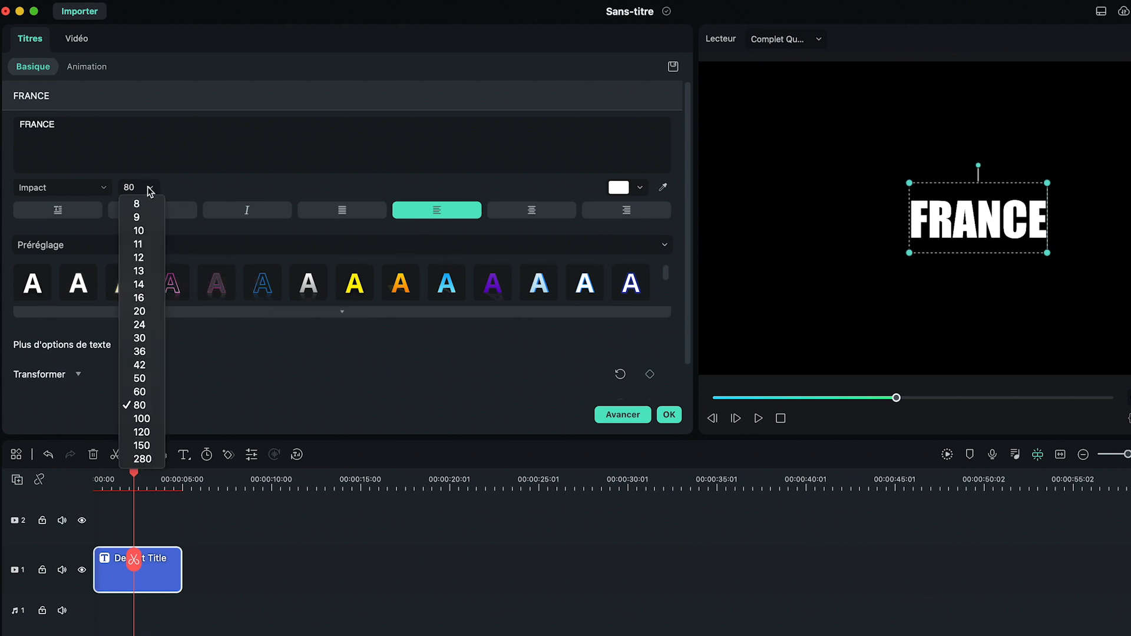
click(143, 459)
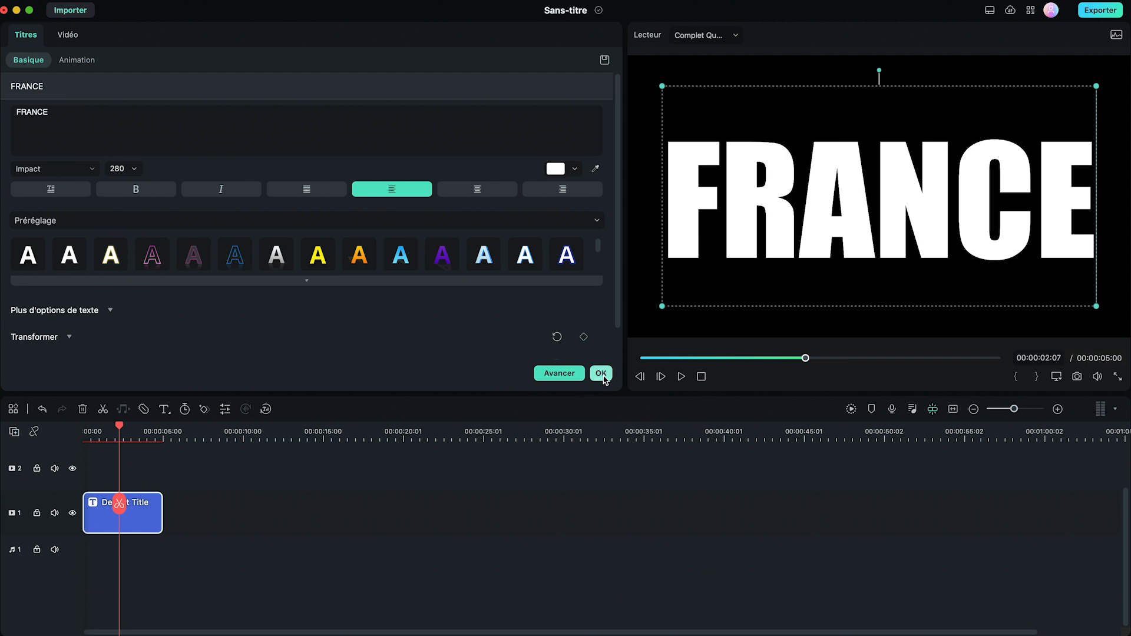
click(601, 374)
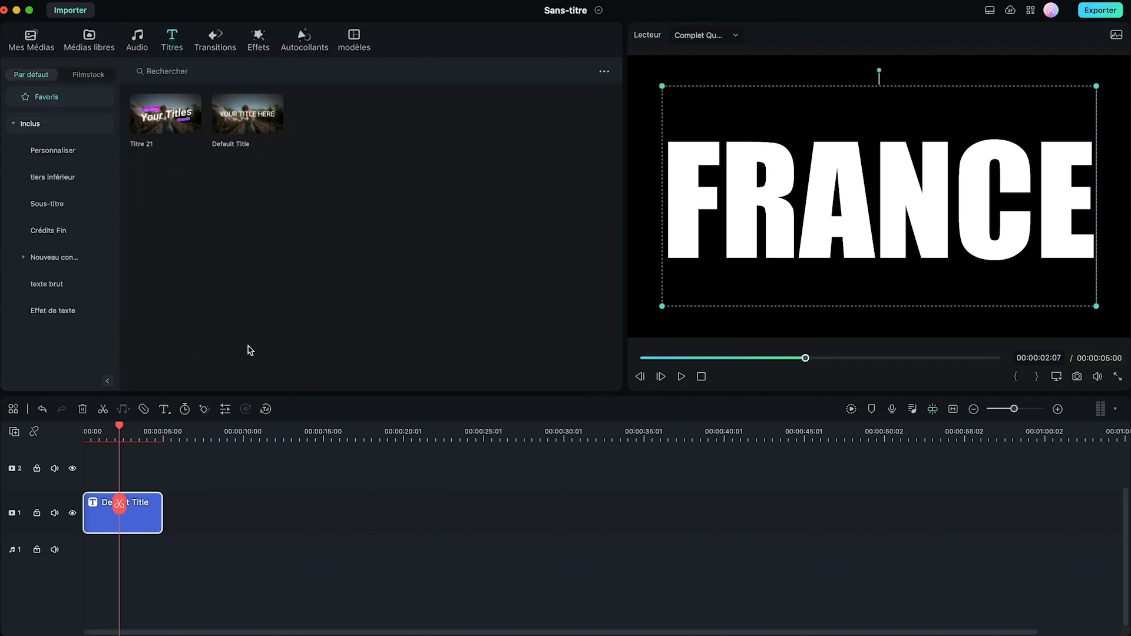
Step: Place the clip "vidéo titre 1" on video track 2 above the title, starting at the beginning of the timeline
click(42, 51)
drag(250, 124, 87, 478)
drag(197, 506, 197, 507)
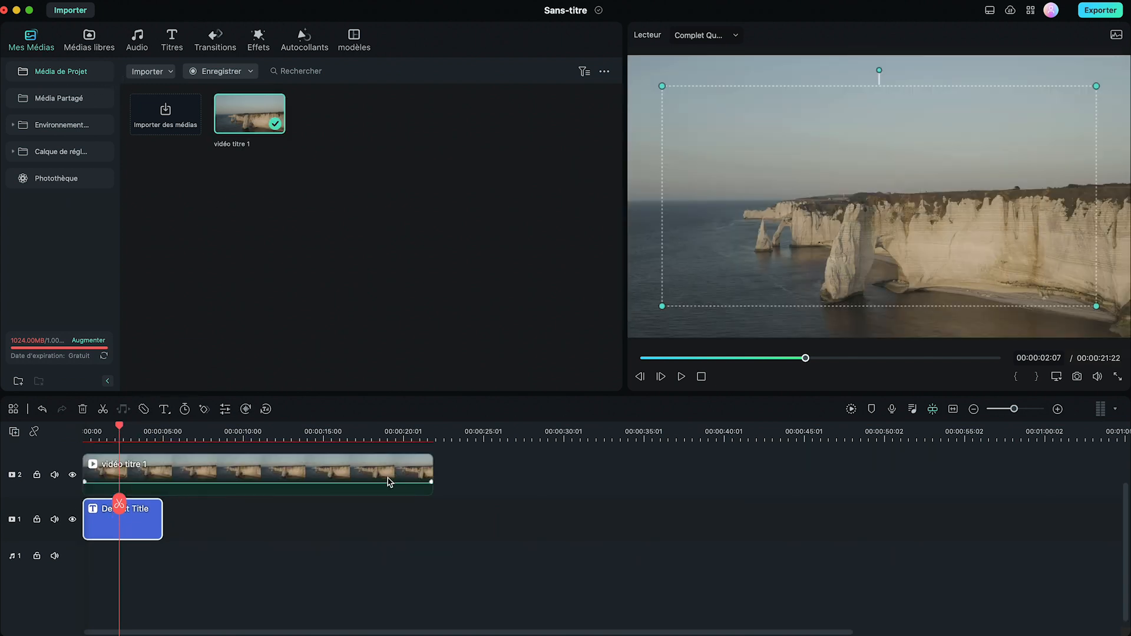
Step: Trim the "vidéo titre 1" clip to about 9 seconds and extend the title to the same length
drag(432, 465, 226, 460)
drag(334, 384, 334, 384)
click(238, 475)
drag(238, 475, 332, 468)
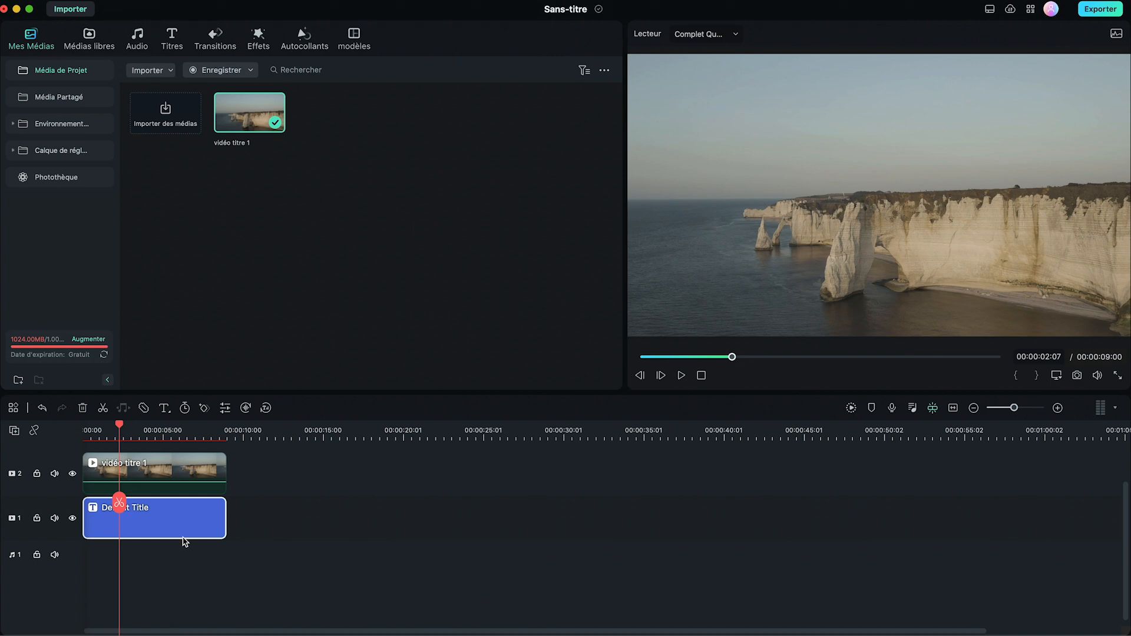
Step: Set the blending mode of the "vidéo titre 1" clip to Obscurcir
double_click(174, 480)
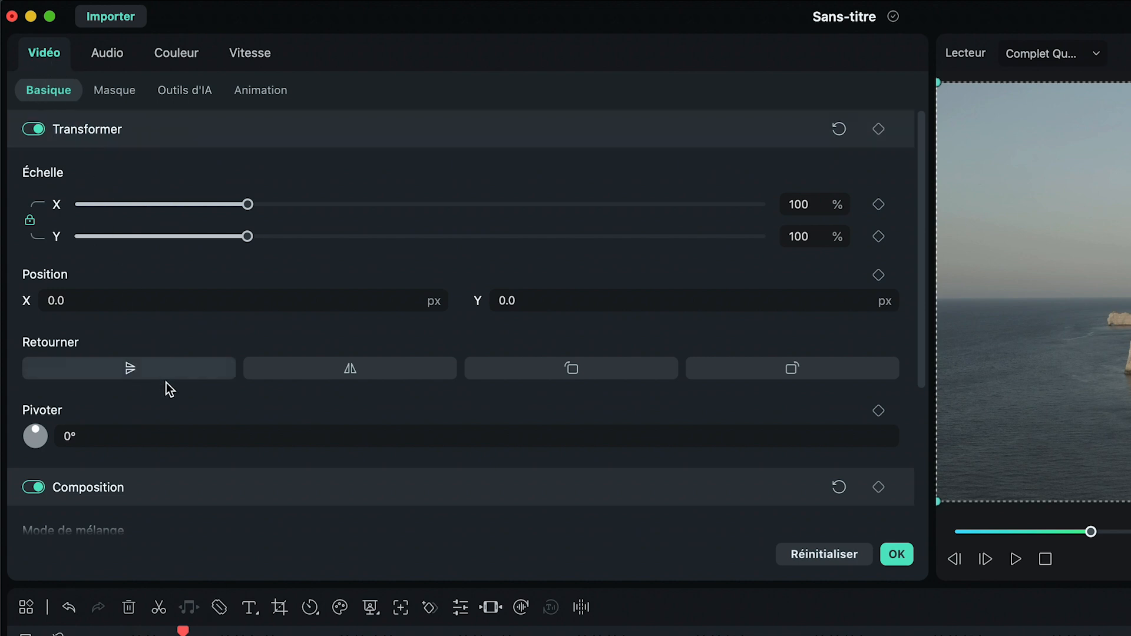
scroll(167, 383, down, 5)
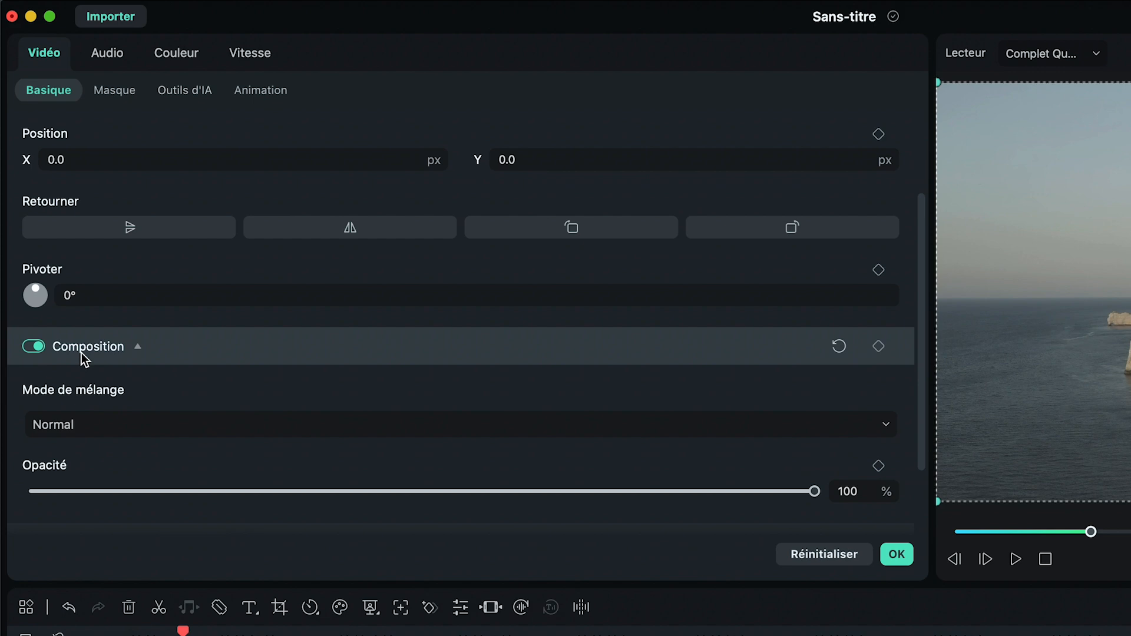
click(64, 427)
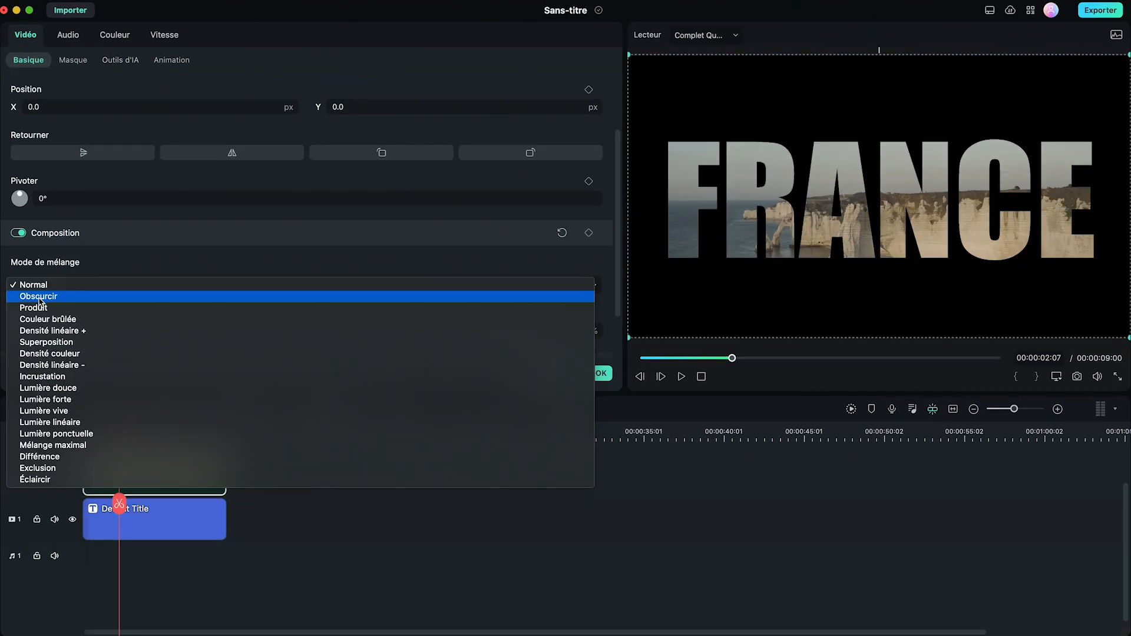
click(40, 297)
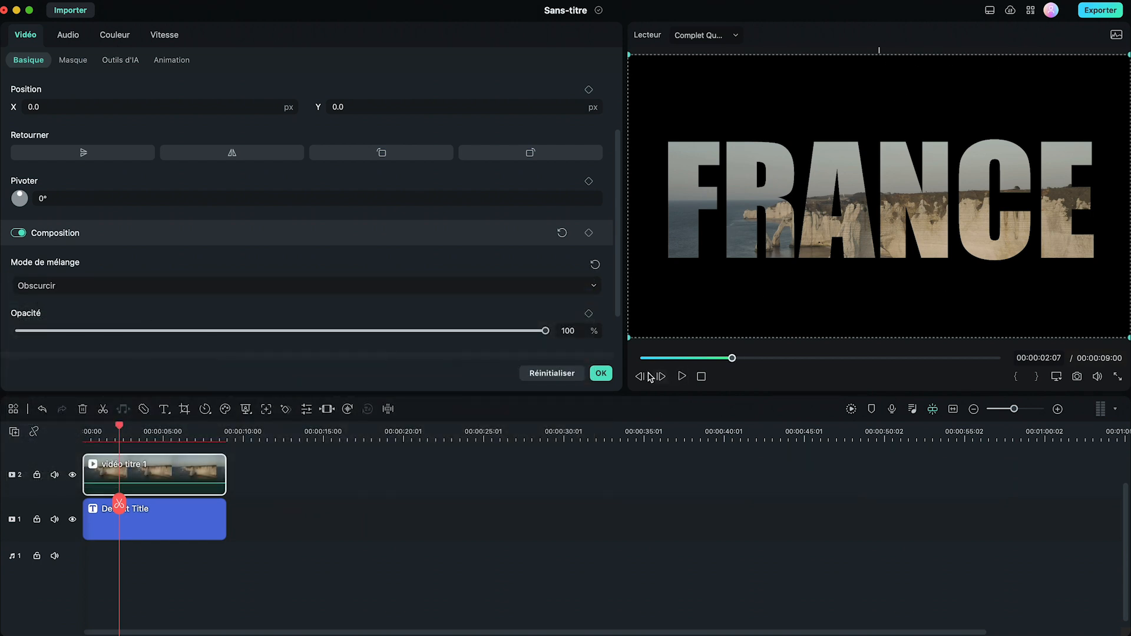
click(383, 486)
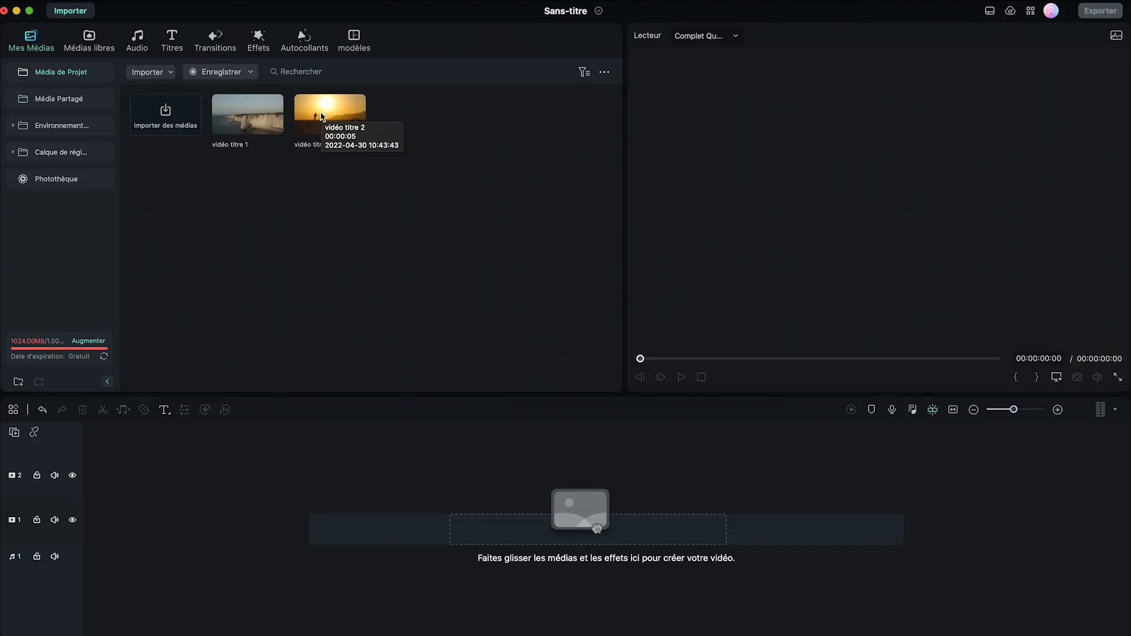
Step: Place "vidéo titre 2" on video track 1 and a Default Title on track 2 above it, both at the timeline start
drag(322, 118, 88, 528)
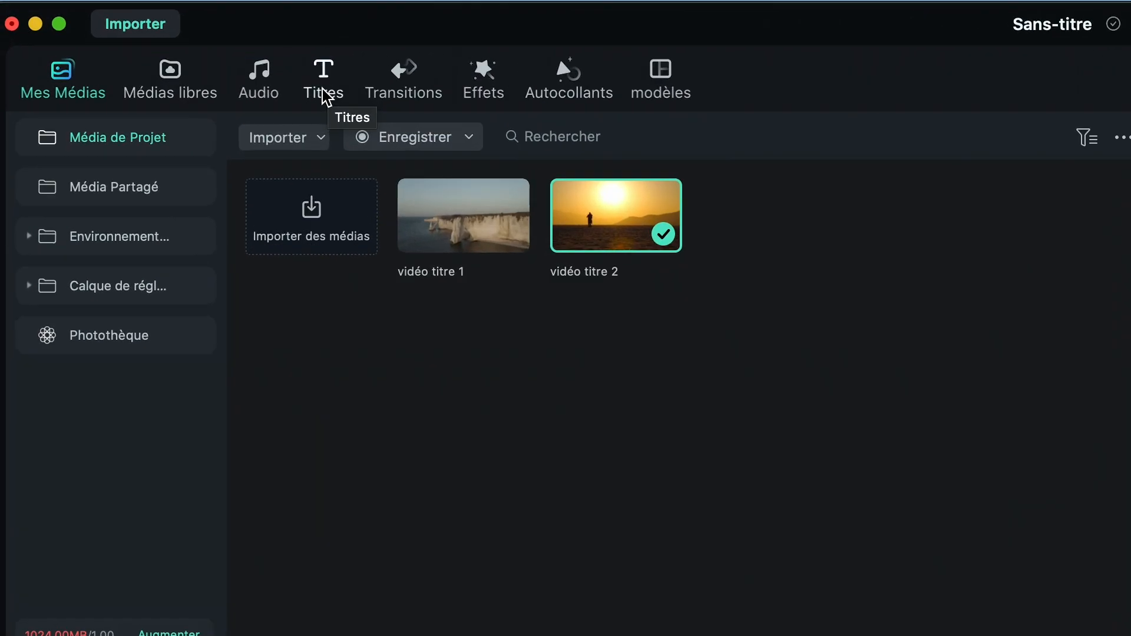
click(172, 42)
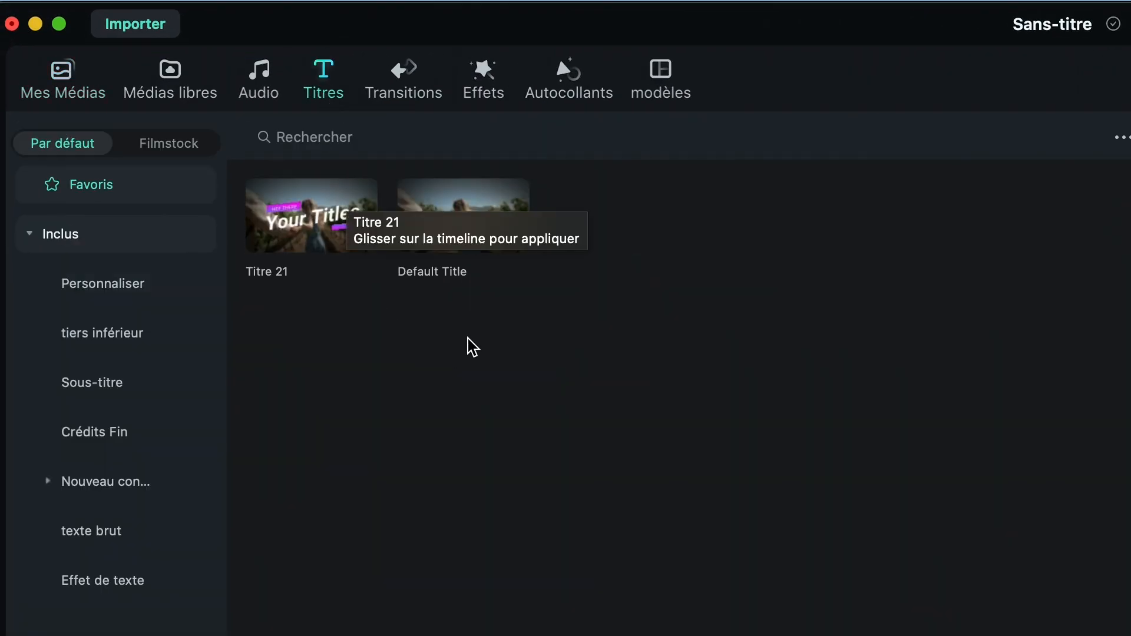
drag(434, 247, 90, 481)
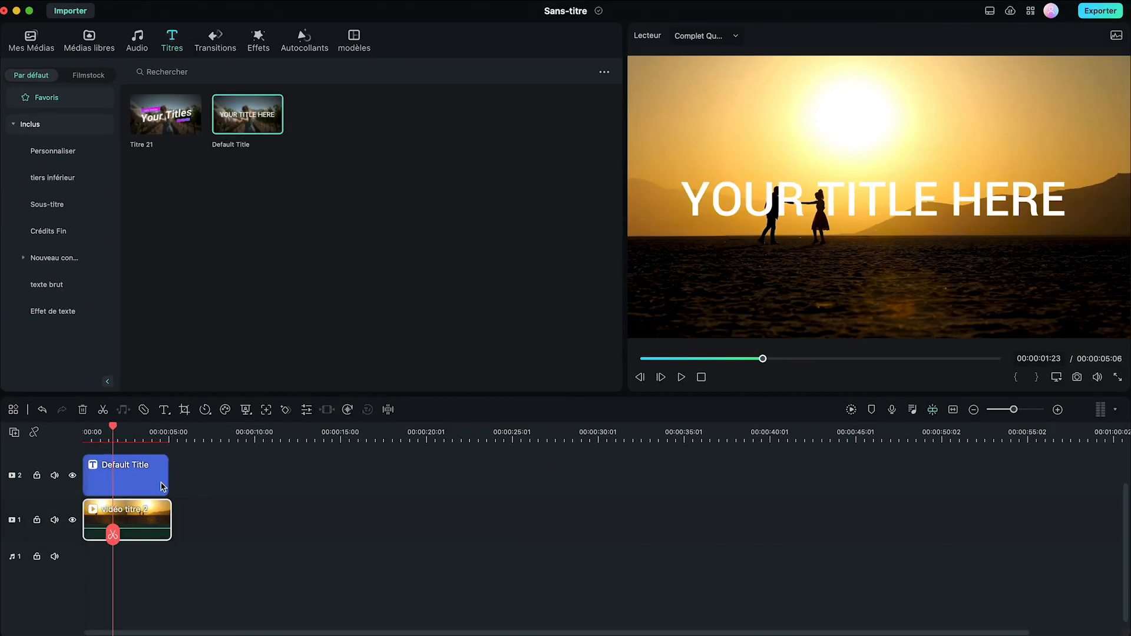
Step: Replace the new title's text with EGYPTE and set its font to Metropolis-ExtraBold
double_click(106, 475)
key(super+a)
key(BackSpace)
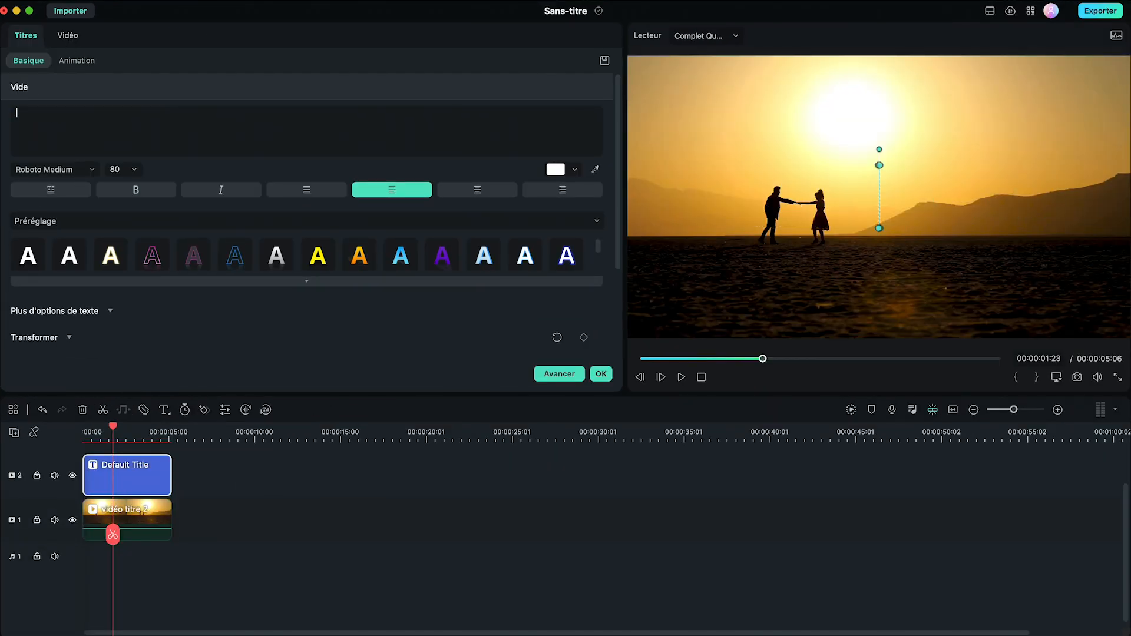
text(EGYPTE)
click(63, 169)
text(met)
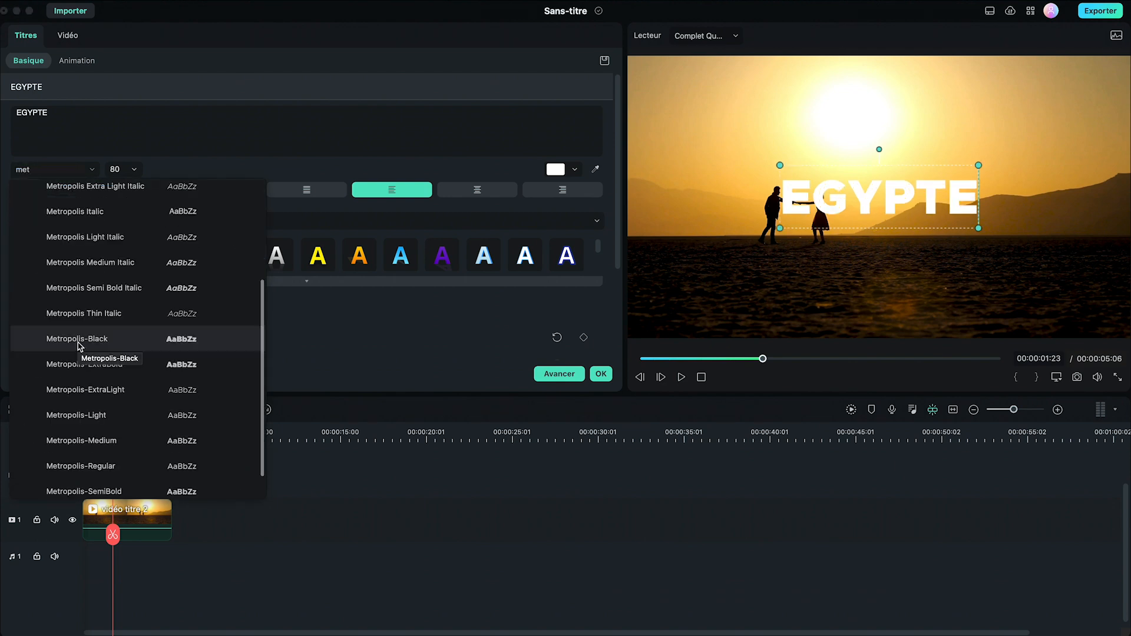
click(88, 333)
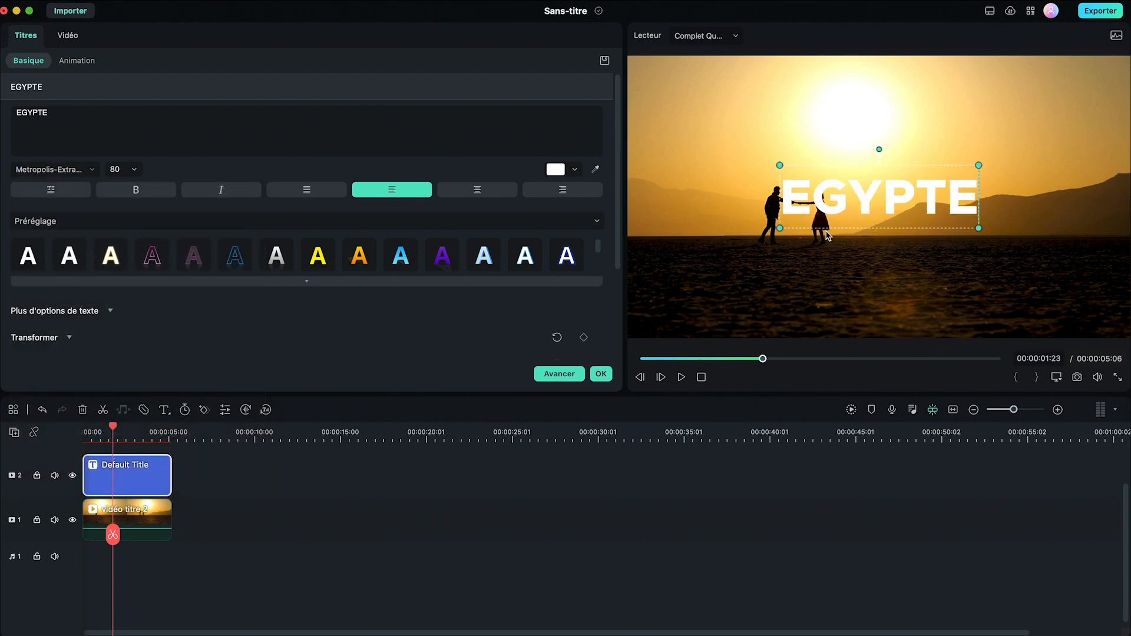
Step: Move the EGYPTE title slightly down in the preview, closer to the horizon line, and confirm the title settings
click(765, 278)
drag(832, 201, 834, 218)
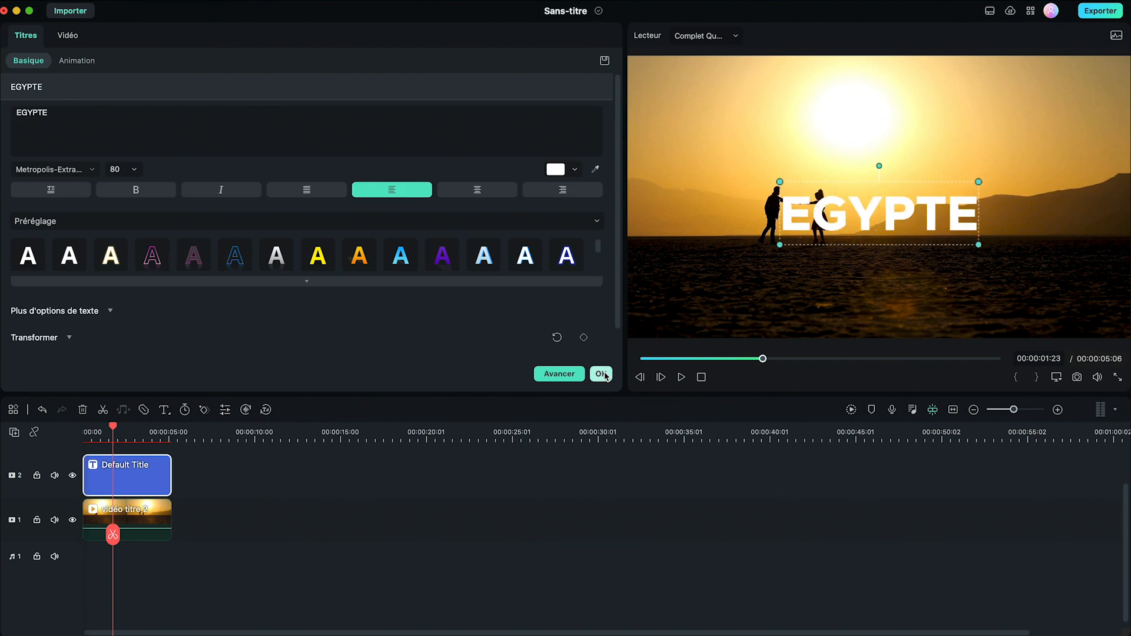
click(602, 374)
Step: Set the blending mode of the EGYPTE title to Incrustation and confirm
double_click(145, 486)
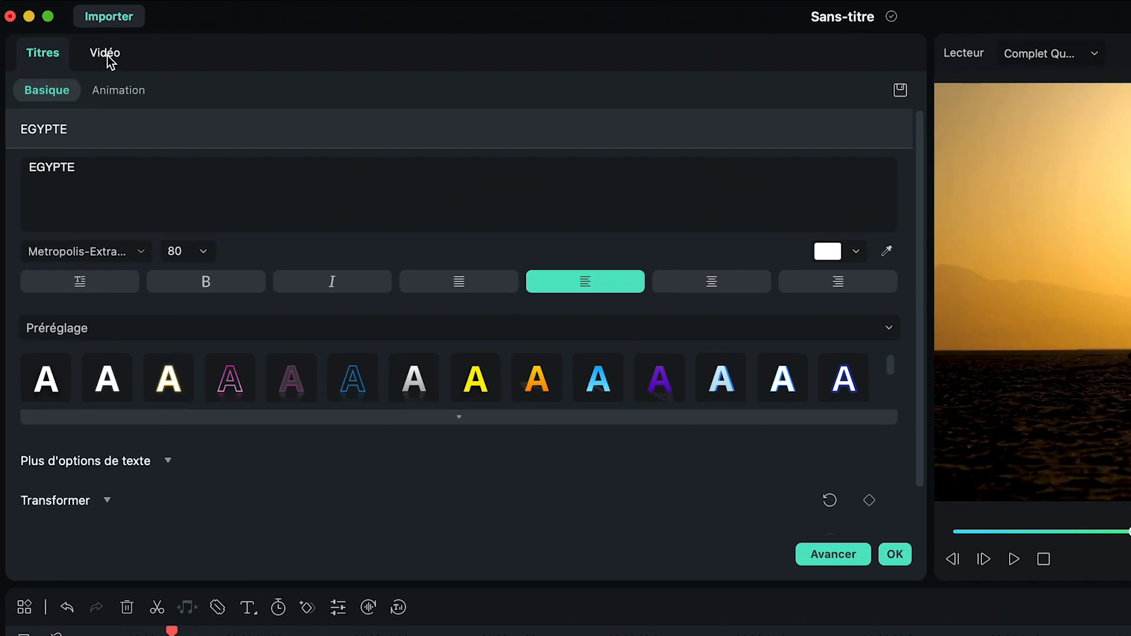
click(69, 37)
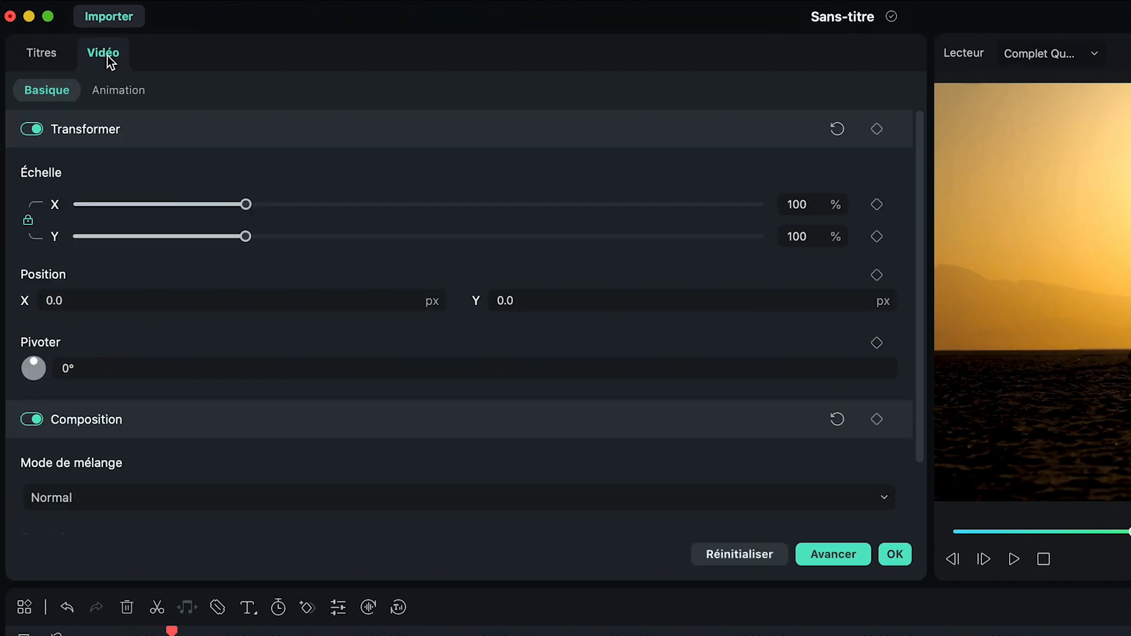
scroll(164, 434, down, 3)
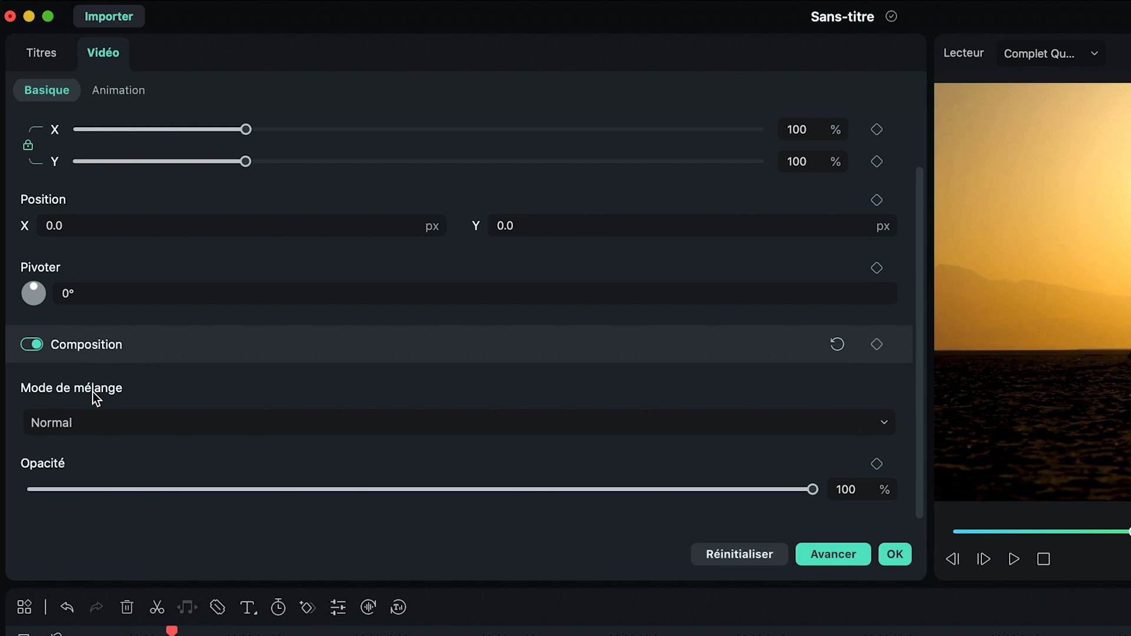
click(87, 423)
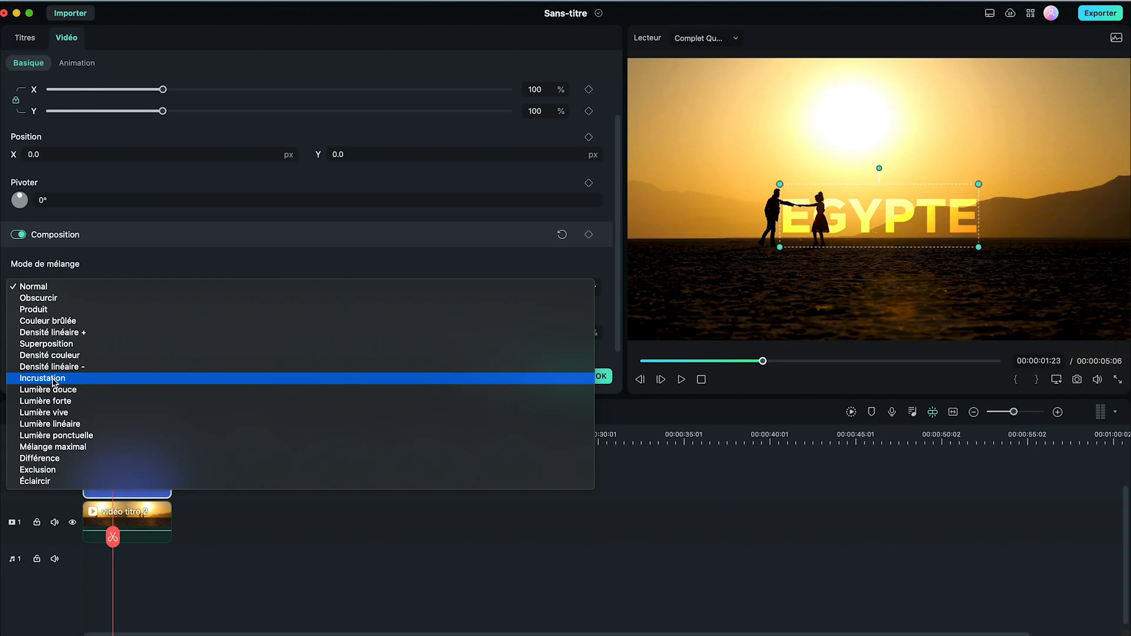
click(67, 557)
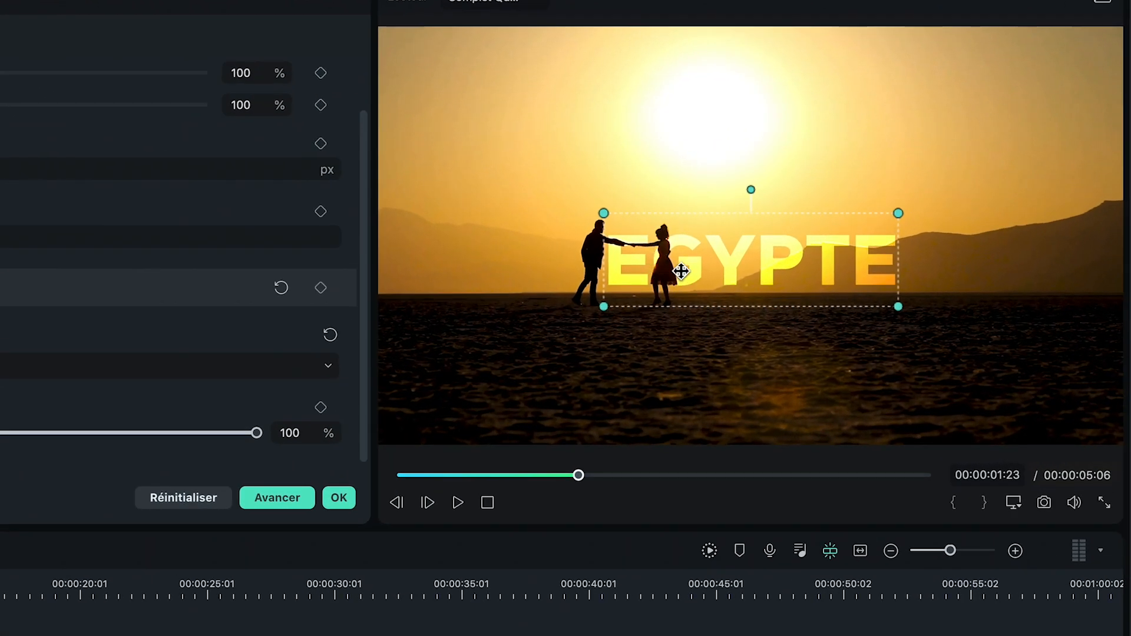
click(338, 498)
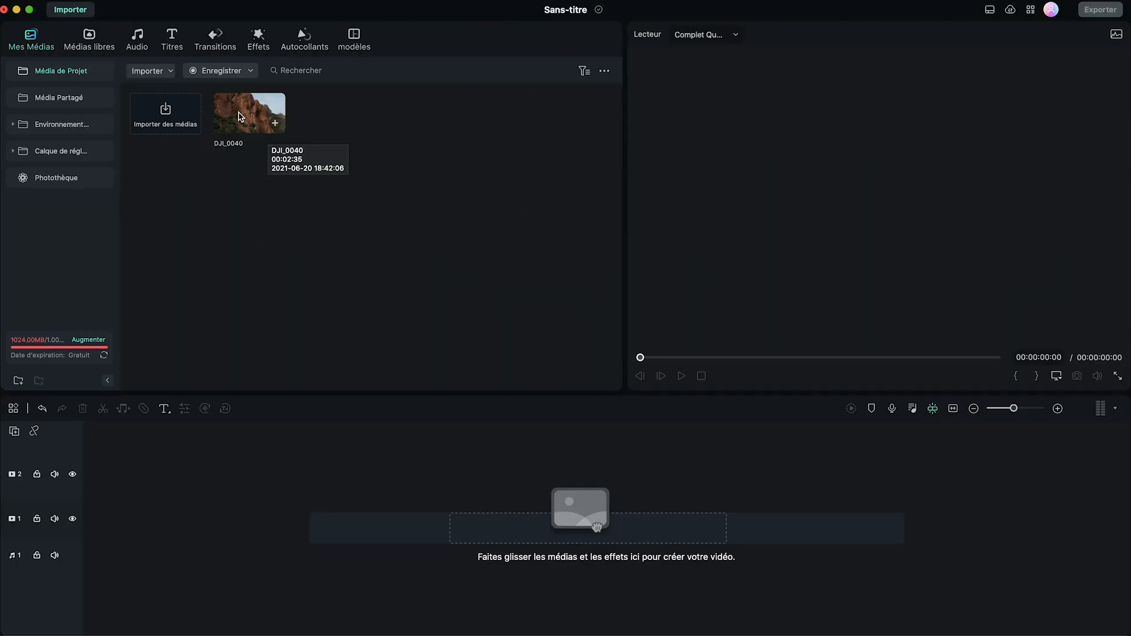
Step: Place the DJI_0040 clip on video track 1 and a Default Title on track 2, extended to the clip's full length
drag(576, 505, 576, 512)
click(172, 40)
drag(248, 113, 88, 478)
drag(169, 475, 421, 477)
Step: Replace the title's text above the DJI_0040 clip with ESTEREL and set its font to Metropolis-ExtraLight
double_click(243, 484)
drag(89, 111, 20, 110)
text(ESTEREL)
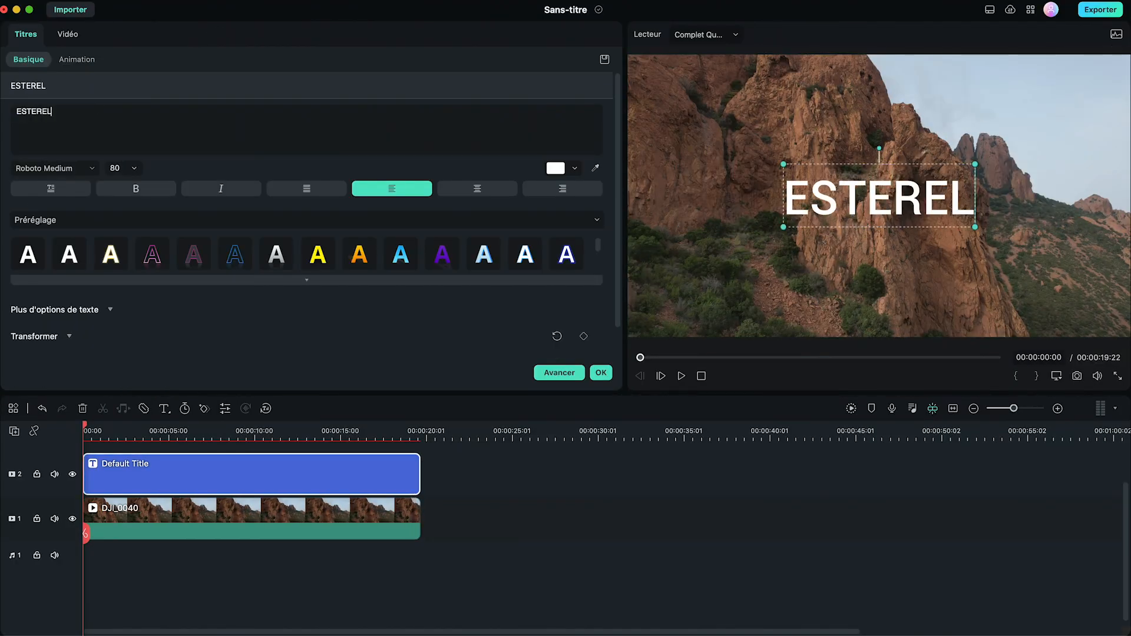
click(53, 168)
scroll(76, 295, down, 3)
click(53, 352)
Step: Set the ESTEREL title's font size to 50, confirm the settings and play the preview
click(135, 168)
click(124, 340)
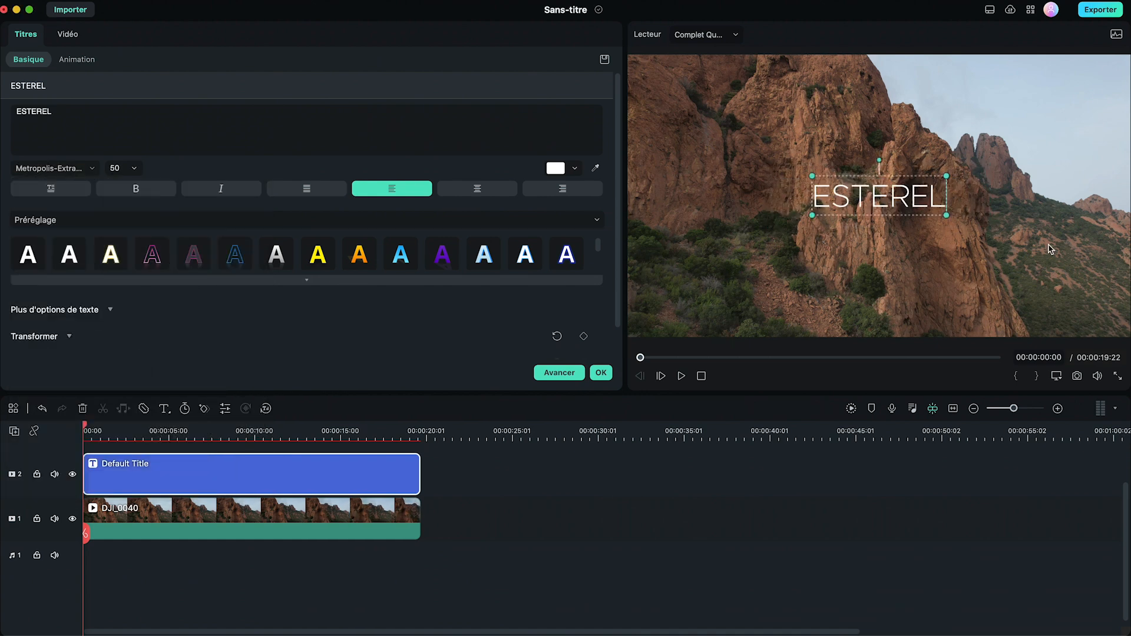
click(601, 373)
key(space)
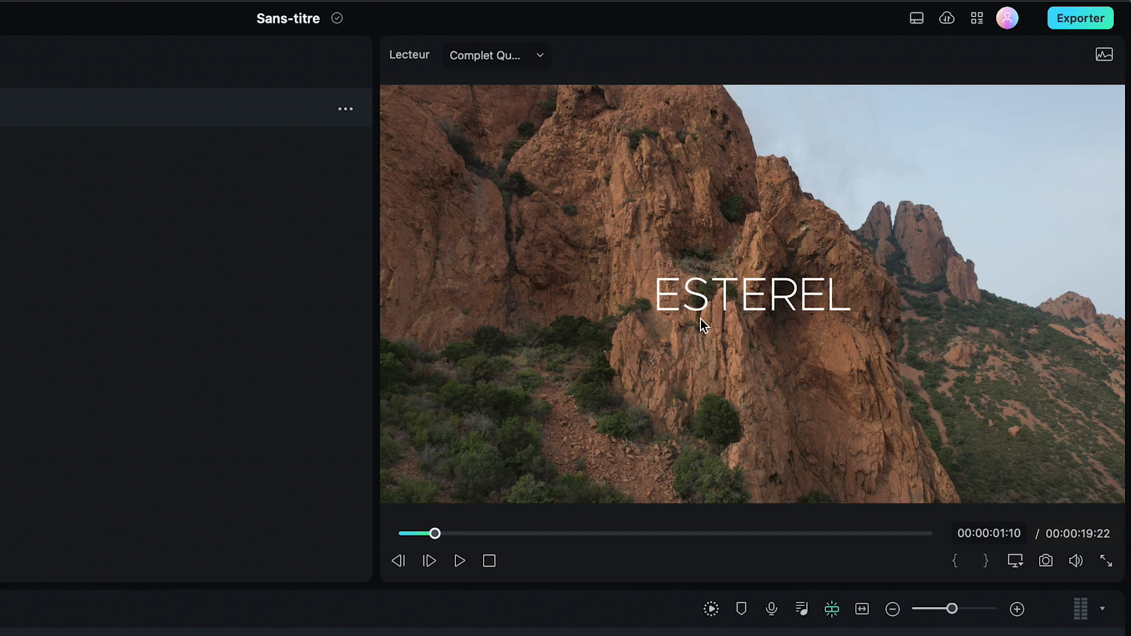
Step: Duplicate the DJI_0040 clip onto video track 3 above the title, aligned to the start, and return the playhead to the beginning
click(320, 503)
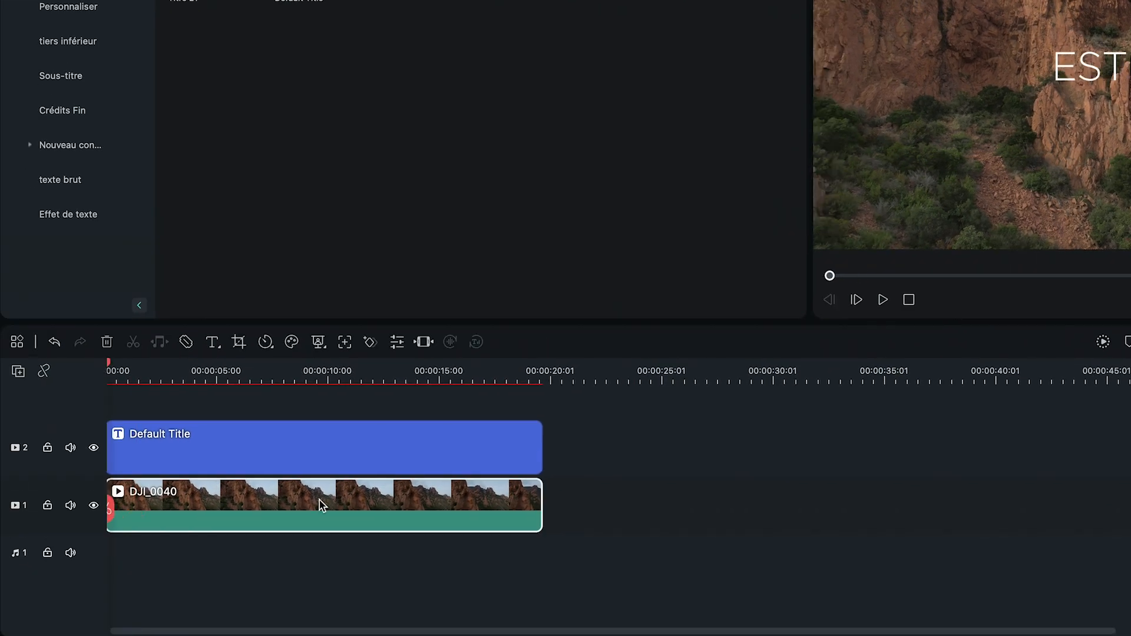
click(556, 371)
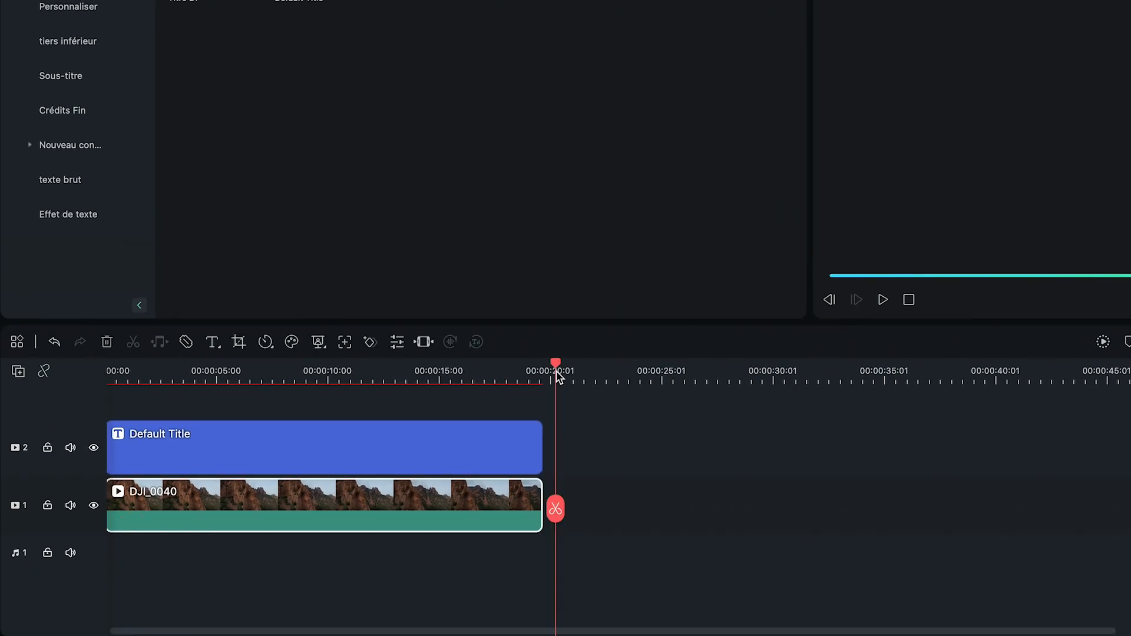
key(ctrl+v)
drag(674, 508, 212, 406)
scroll(212, 408, up, 3)
click(158, 373)
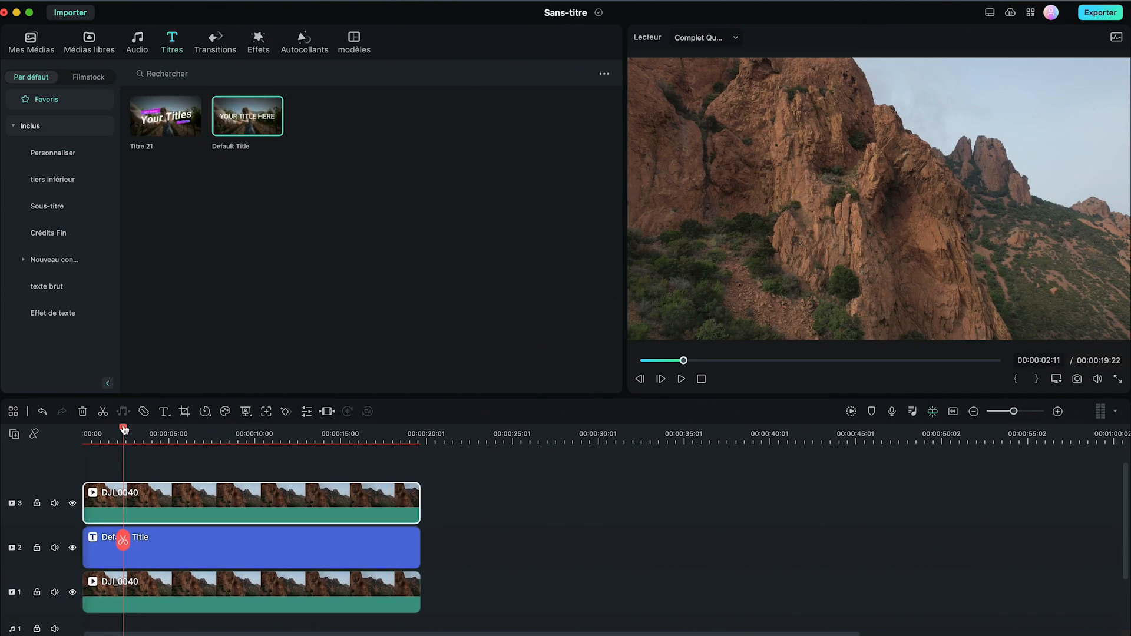
drag(124, 429, 84, 429)
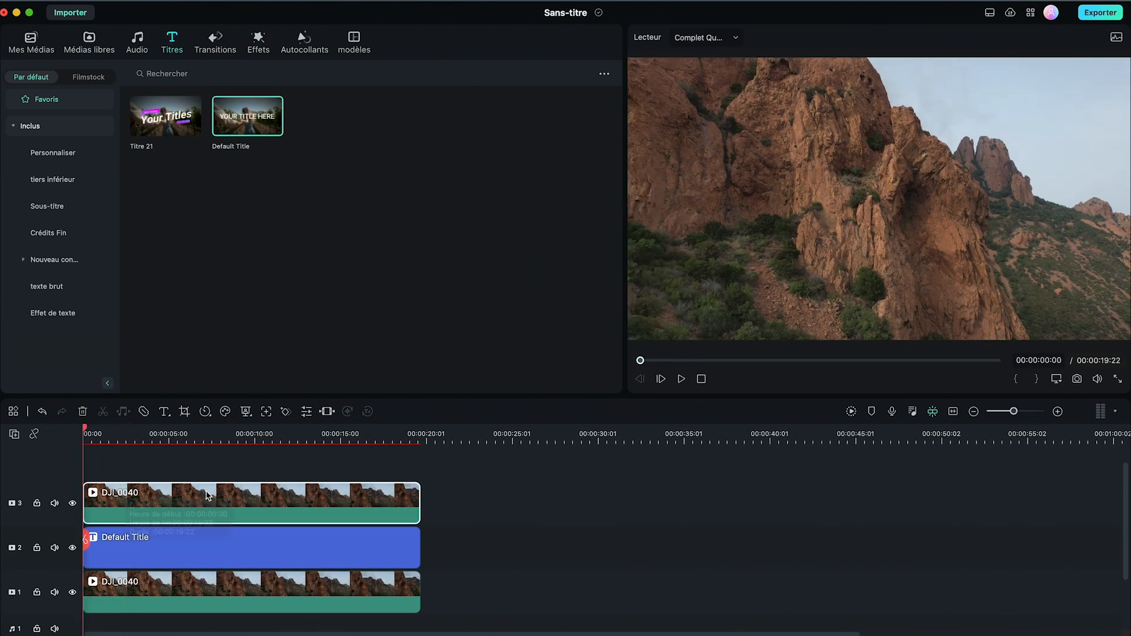
Step: Draw a closed pen mask around the foreground rock on the track 3 DJI_0040 clip and keyframe the mask at the start
double_click(208, 496)
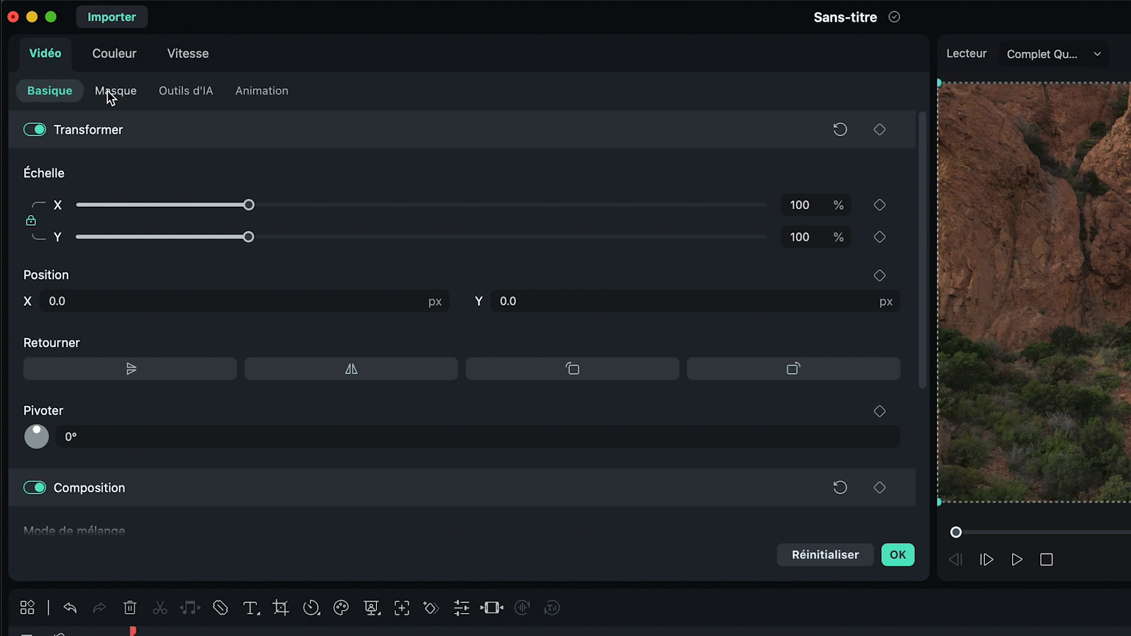
click(110, 92)
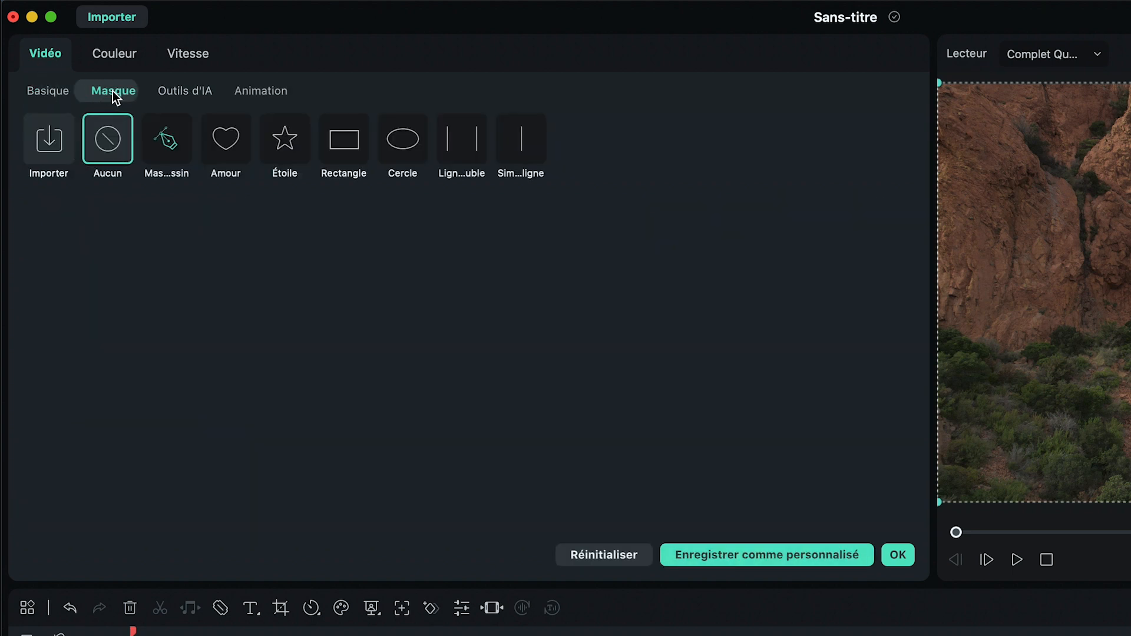
click(171, 150)
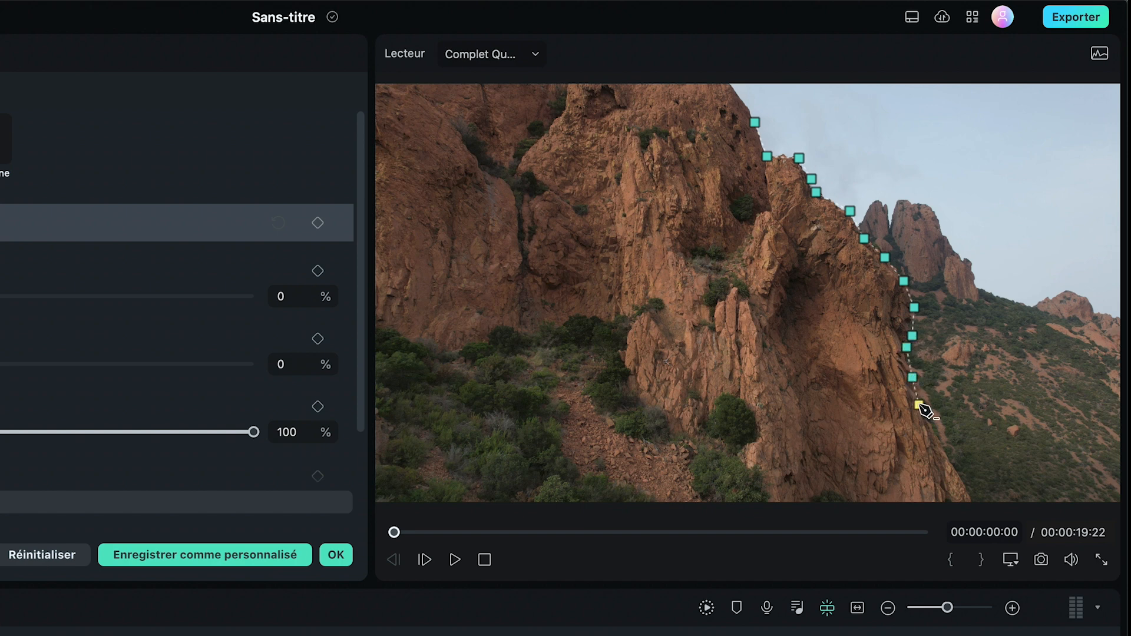
click(659, 466)
click(438, 434)
click(395, 123)
click(755, 122)
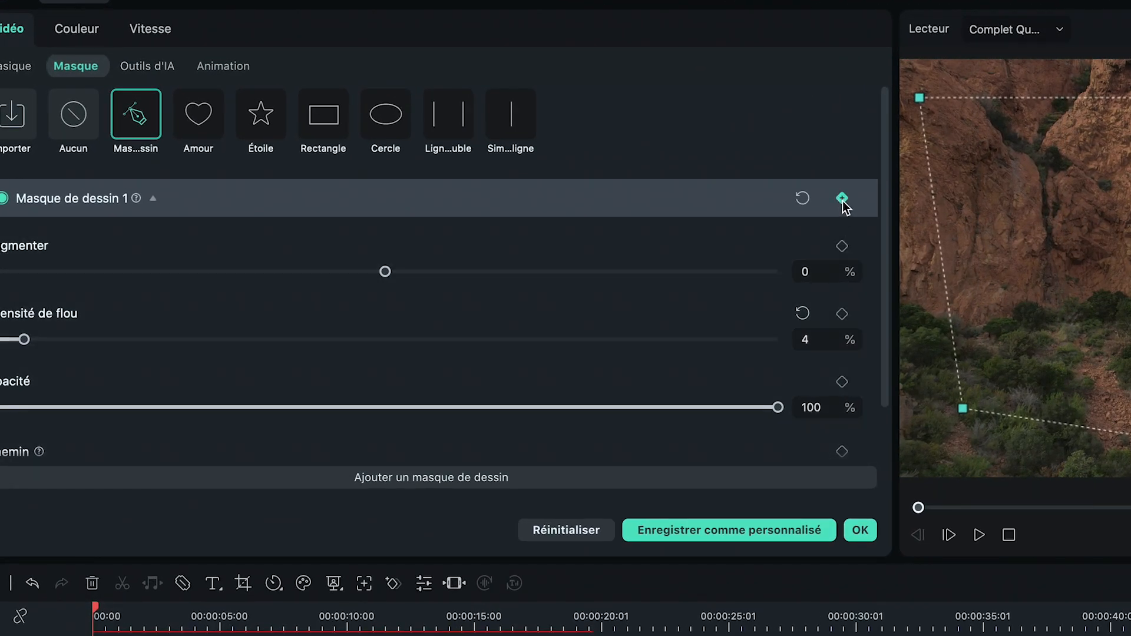
click(843, 199)
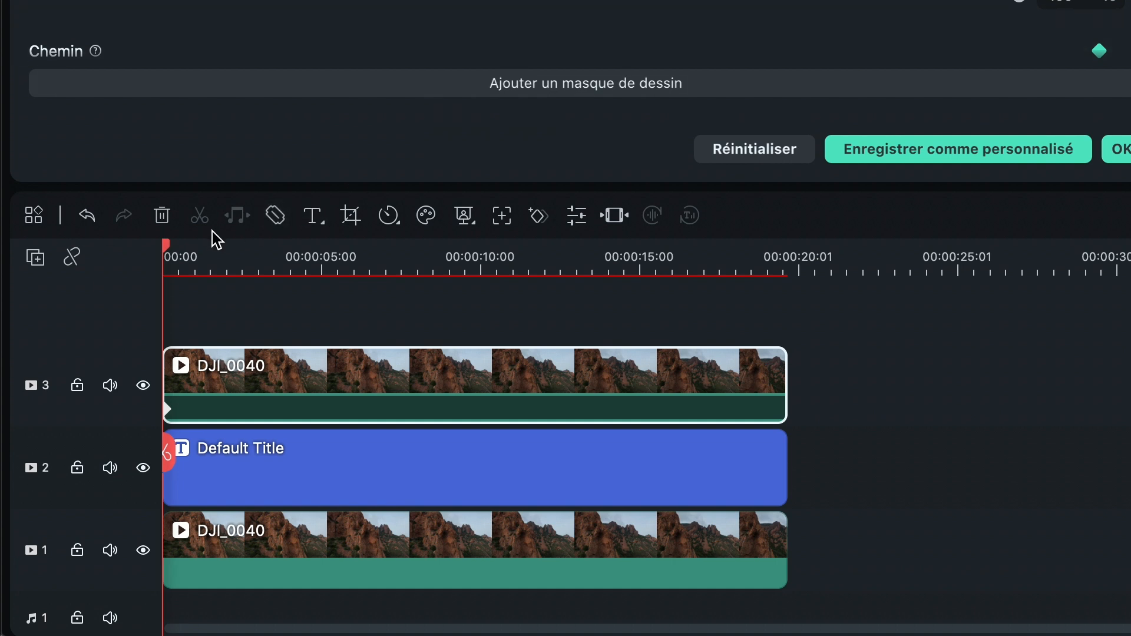
Step: At 00:00:19:21, move the drawn mask's right-edge points onto the foreground rock's outline and confirm the mask
drag(169, 250, 795, 286)
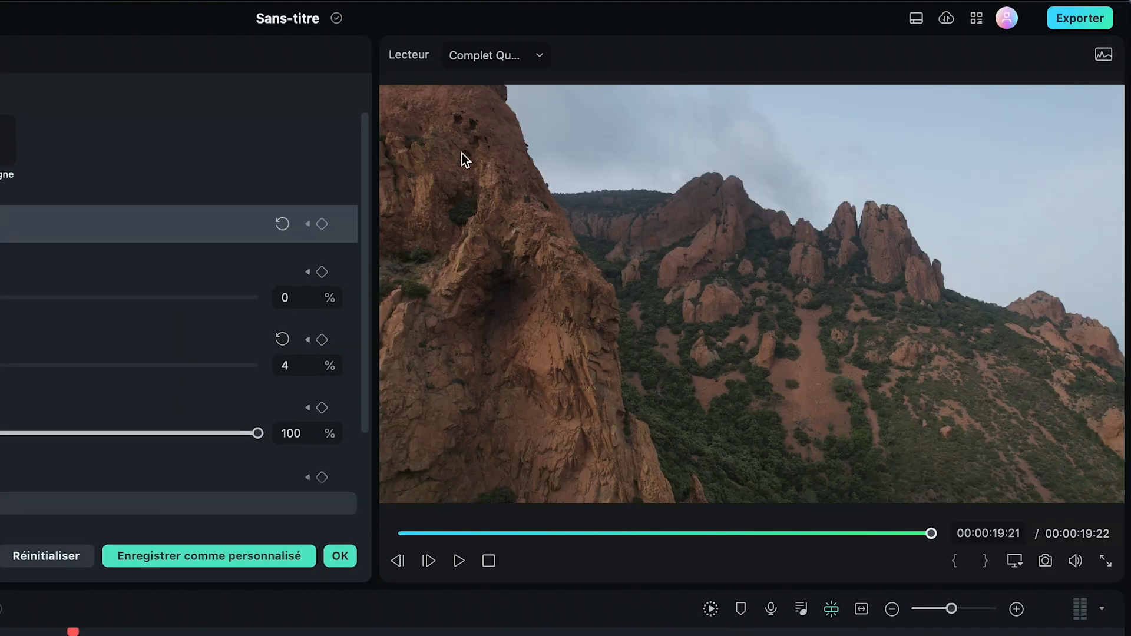
click(1, 224)
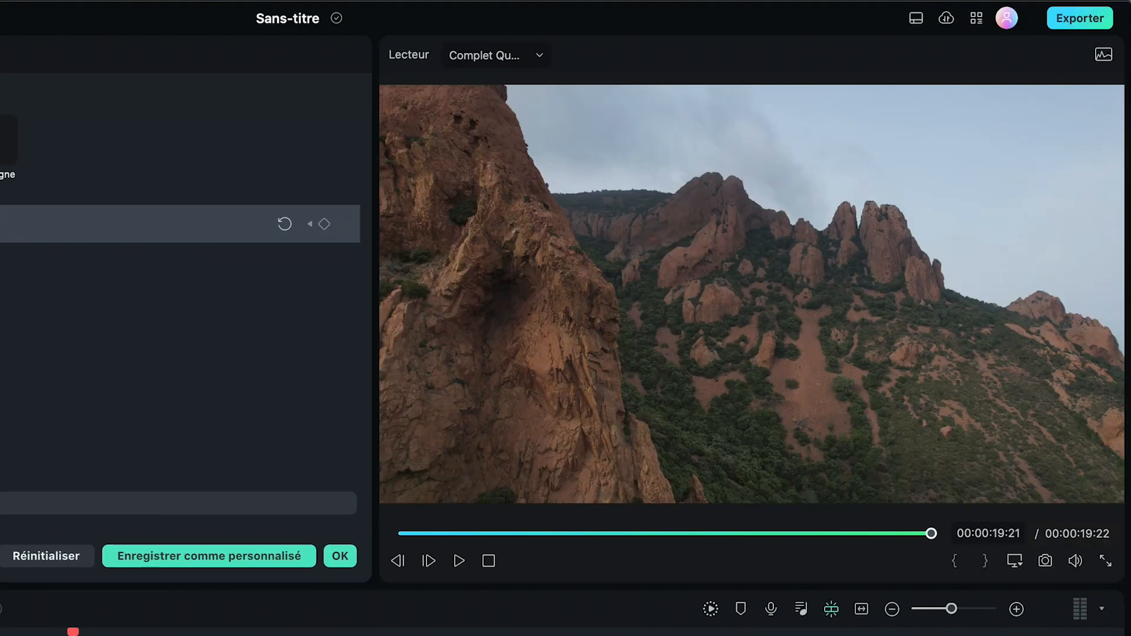
click(2, 224)
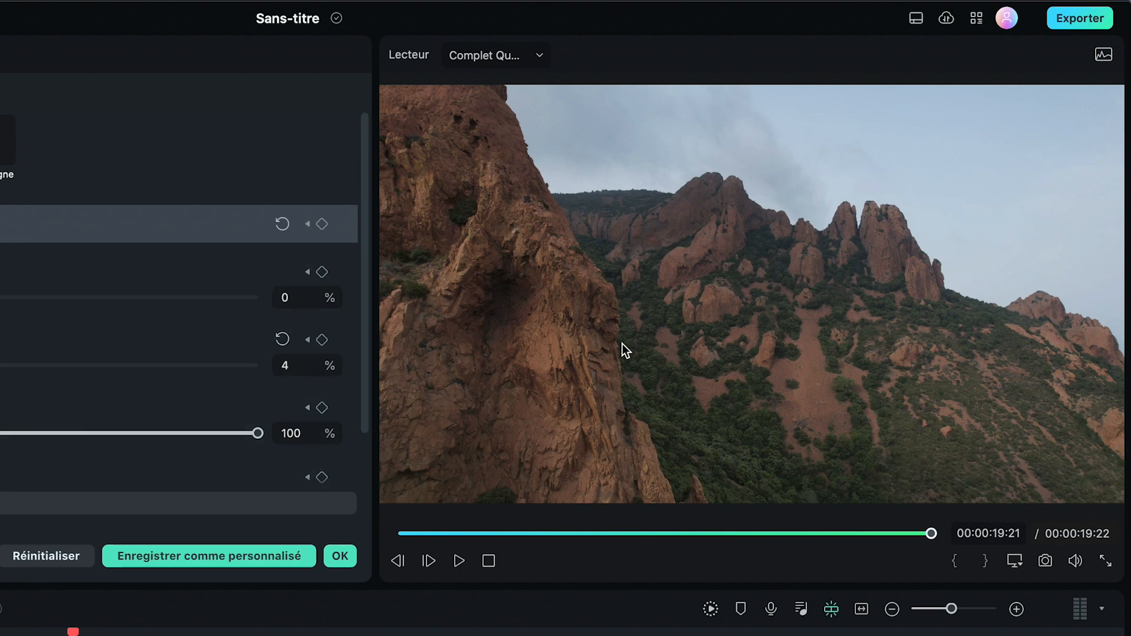
click(691, 281)
drag(759, 122, 521, 127)
drag(771, 158, 529, 157)
drag(803, 160, 546, 176)
drag(816, 180, 568, 219)
drag(854, 212, 577, 244)
drag(869, 240, 598, 266)
drag(890, 259, 610, 283)
drag(908, 282, 619, 306)
drag(918, 309, 620, 333)
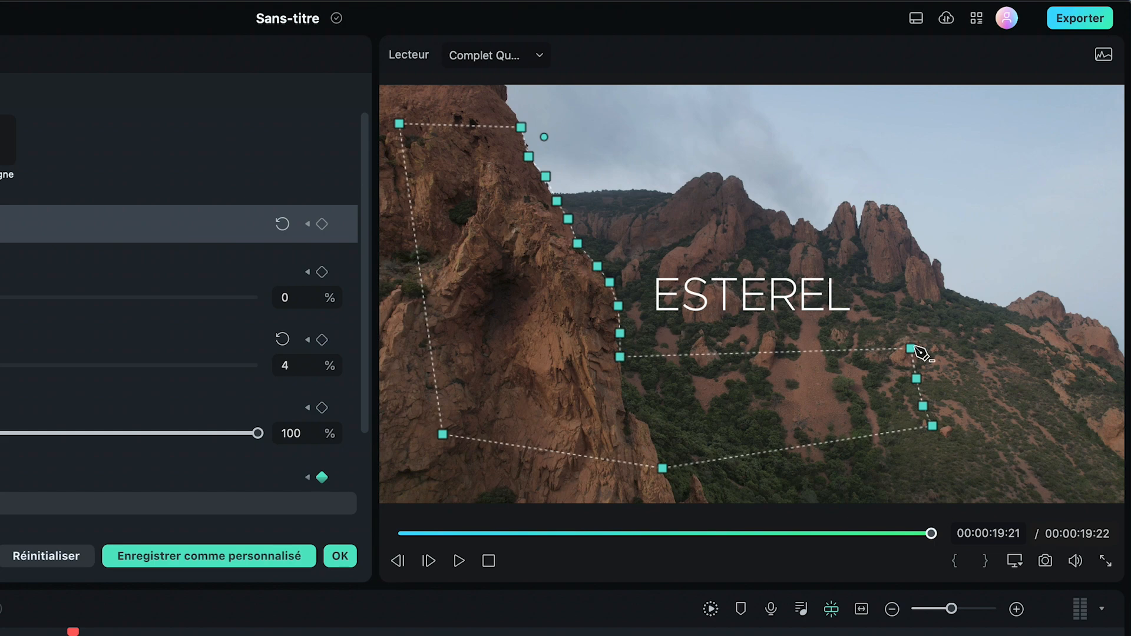
drag(912, 348, 624, 379)
drag(917, 379, 626, 398)
drag(924, 406, 634, 413)
drag(932, 425, 656, 441)
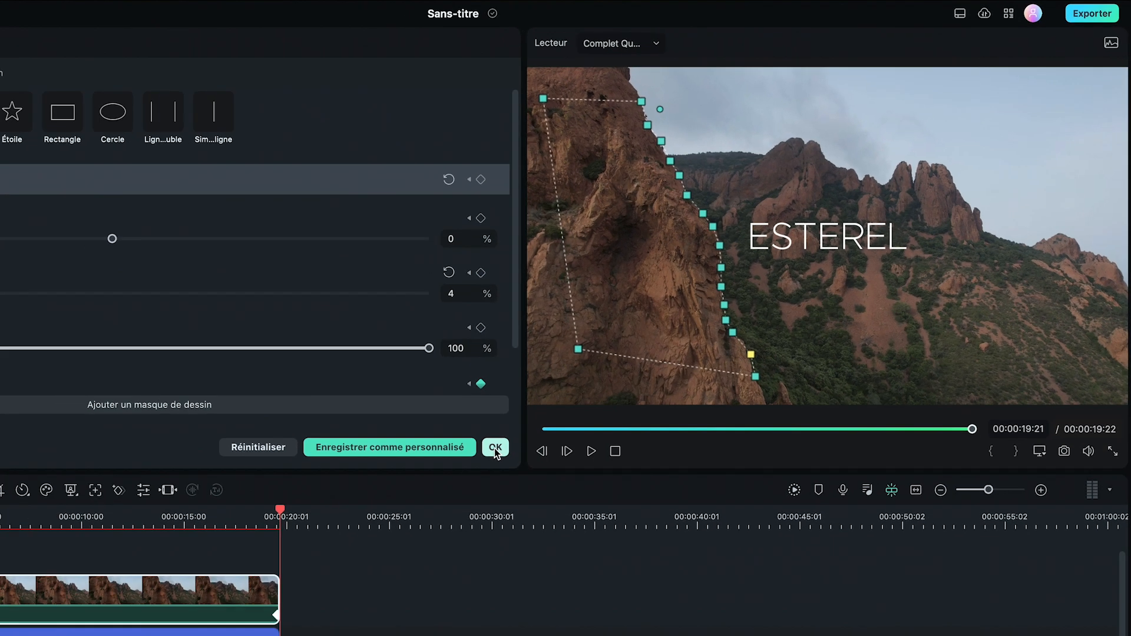
click(340, 556)
Step: At 00:00:08:16, adjust the drawn mask's right-edge points beside the ESTEREL title to follow the foreground rock's outline
drag(422, 430, 114, 427)
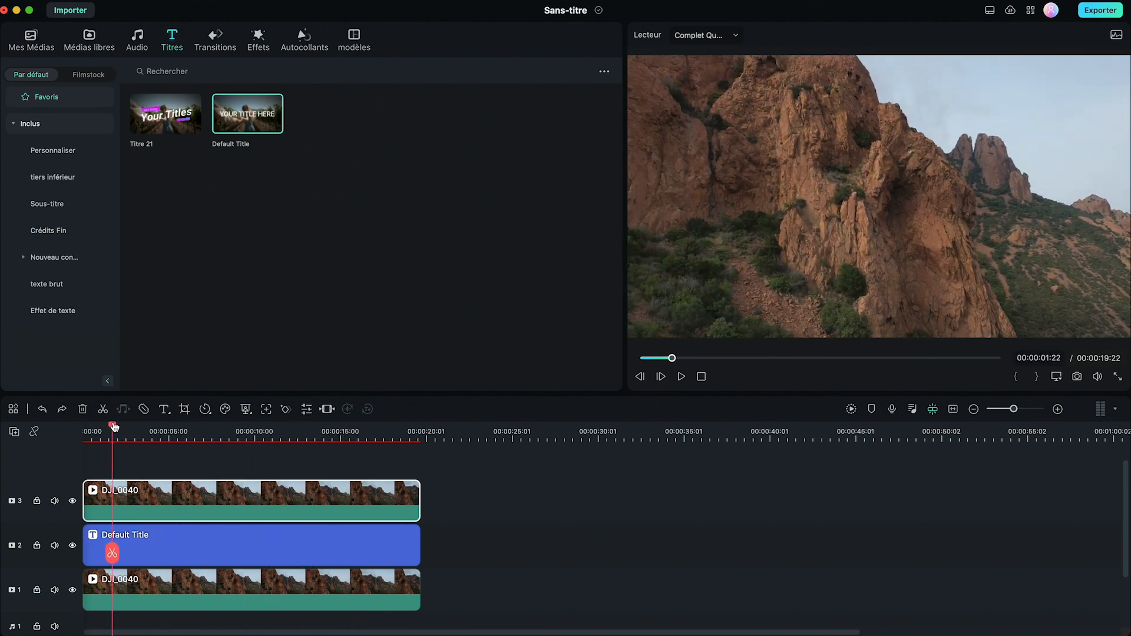
click(187, 434)
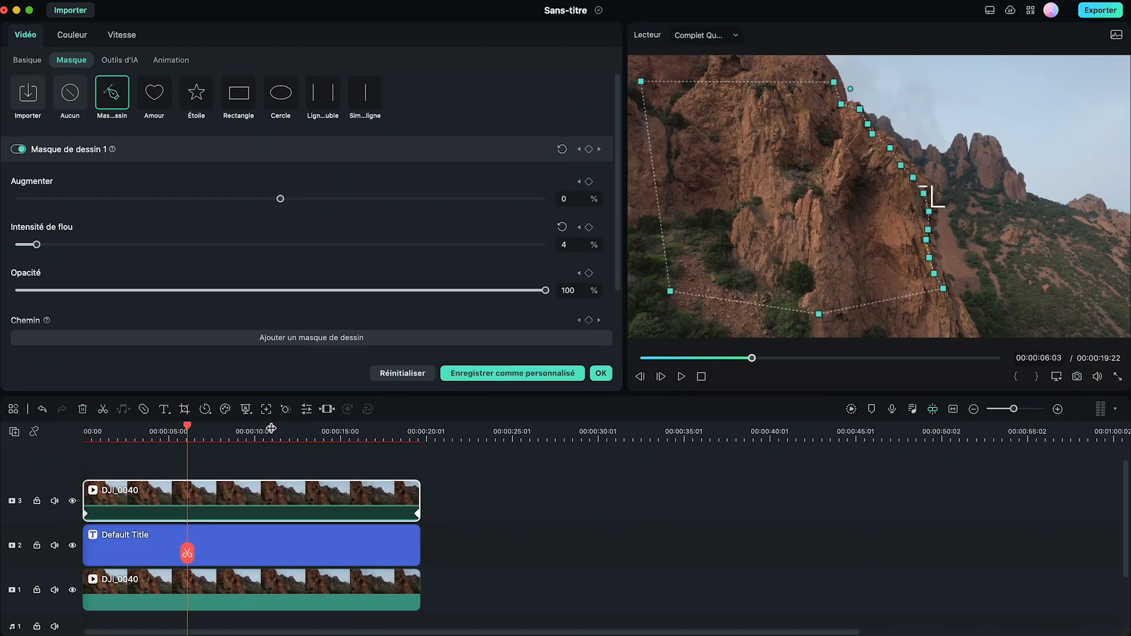
drag(253, 428, 229, 428)
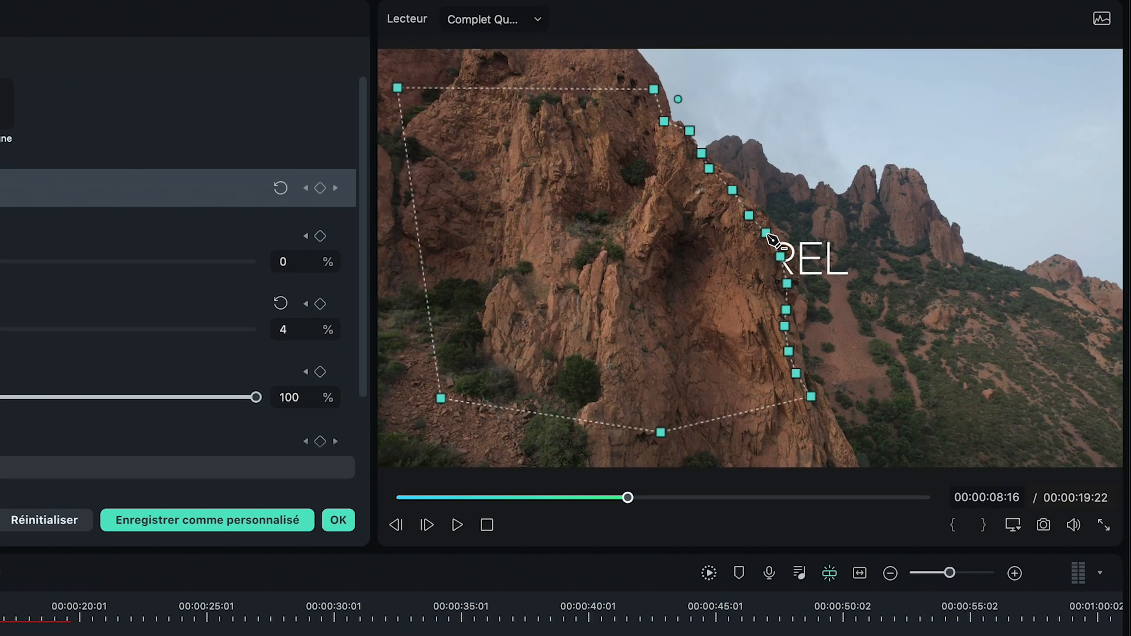
drag(767, 233, 811, 312)
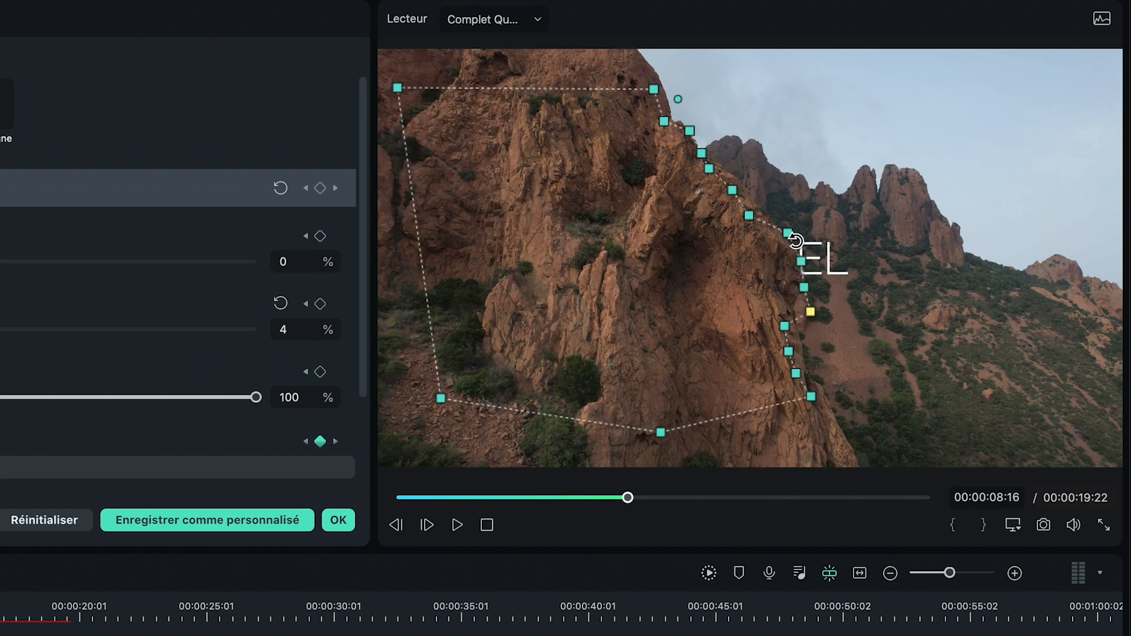